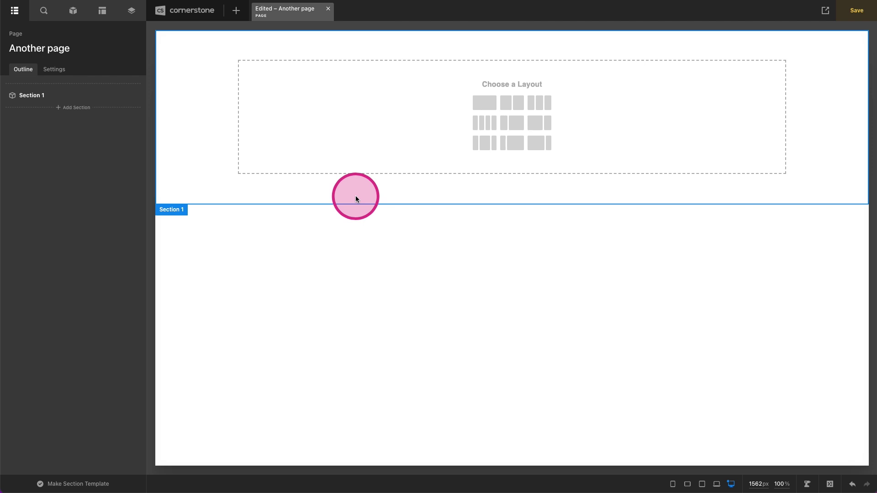
# Step: Split the section into three equal 1/3 columns with a light grey rgb(206,206,206) background
pyautogui.click(539, 103)
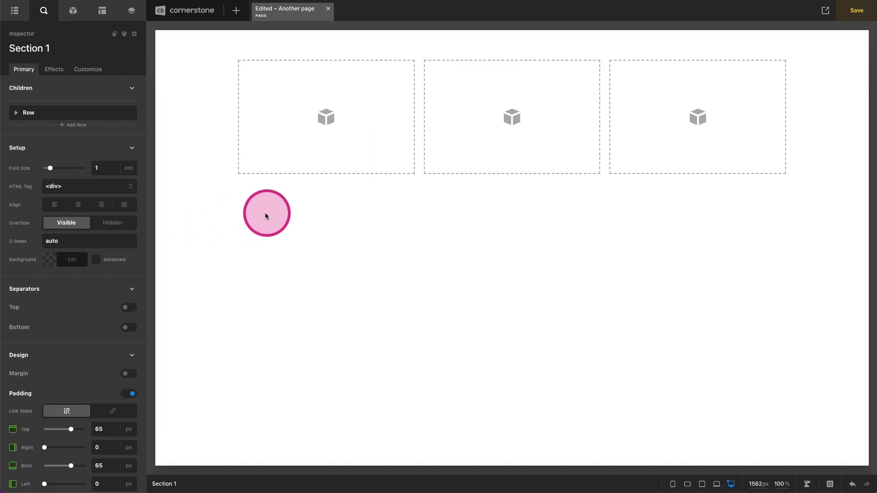
pyautogui.click(68, 258)
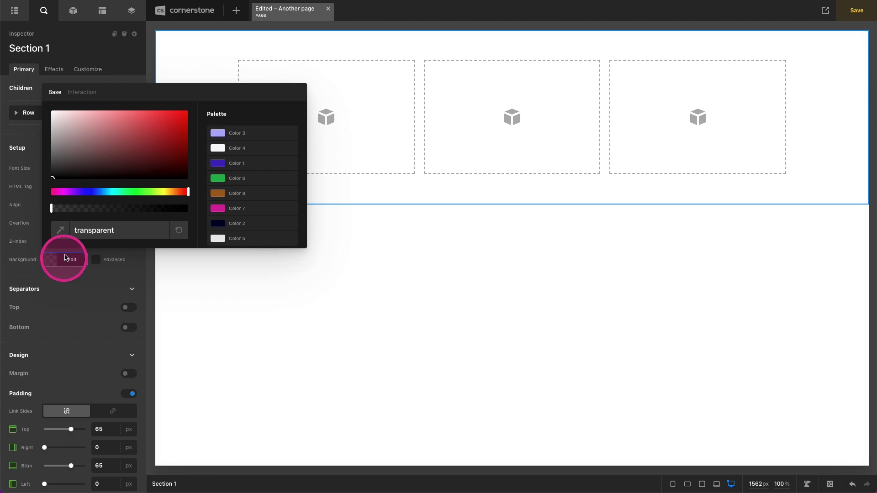
pyautogui.click(58, 125)
pyautogui.click(49, 259)
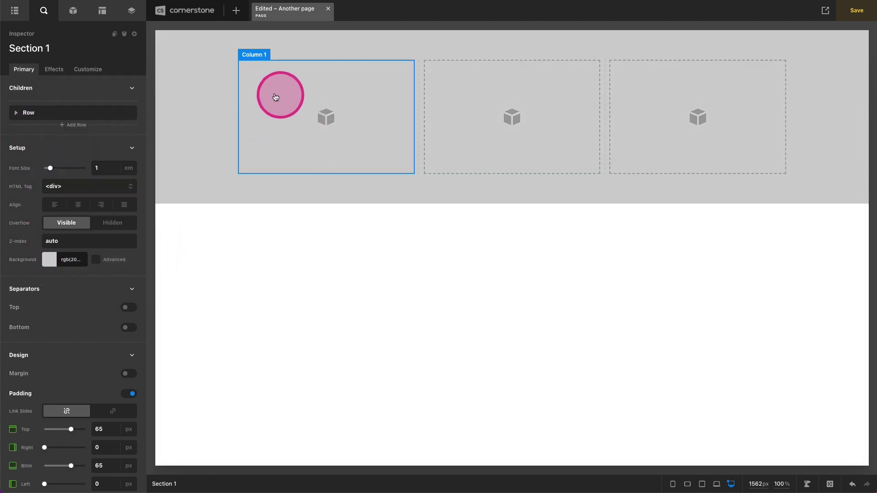
# Step: Give Column 1 a white background
pyautogui.click(260, 98)
pyautogui.click(50, 249)
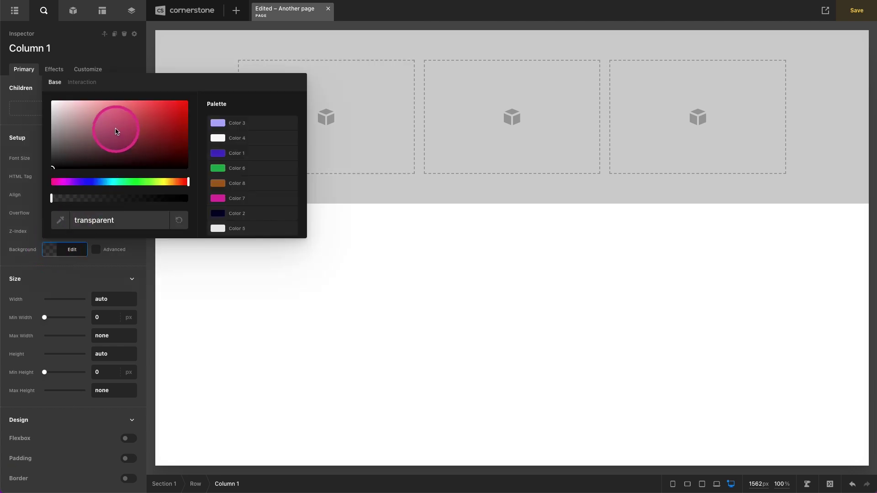
pyautogui.moveTo(114, 131); pyautogui.dragTo(54, 98)
pyautogui.click(51, 249)
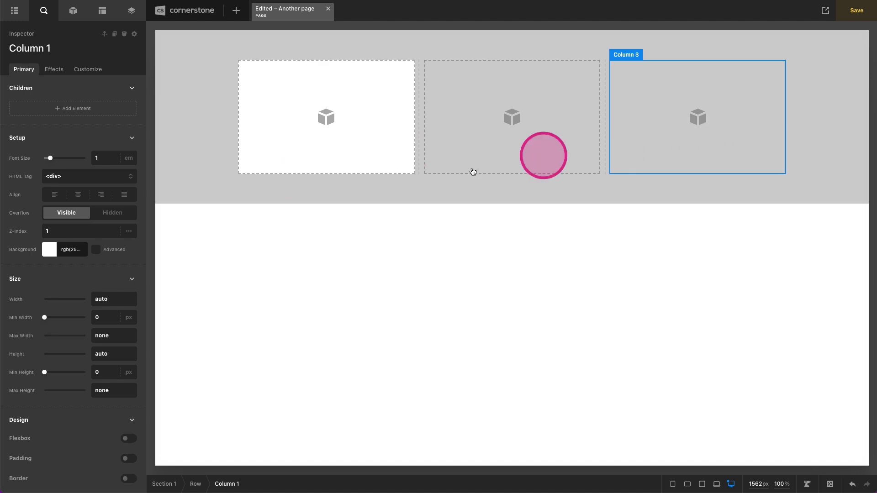
# Step: Add a Div to Column 1 and duplicate it so two Divs are stacked
pyautogui.click(73, 19)
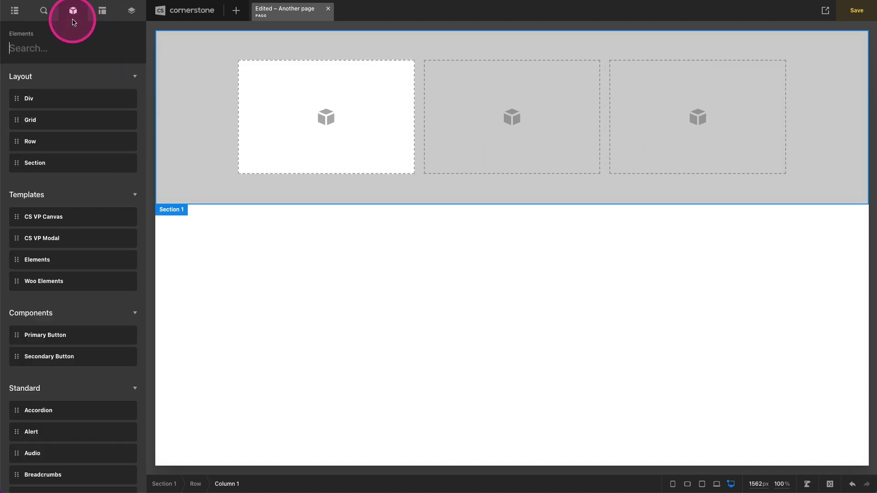
pyautogui.write('div')
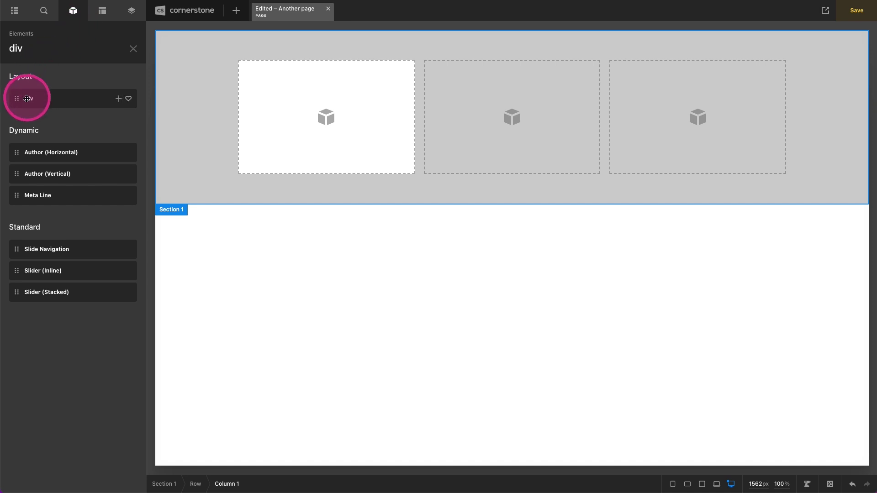
pyautogui.moveTo(26, 99); pyautogui.dragTo(157, 186)
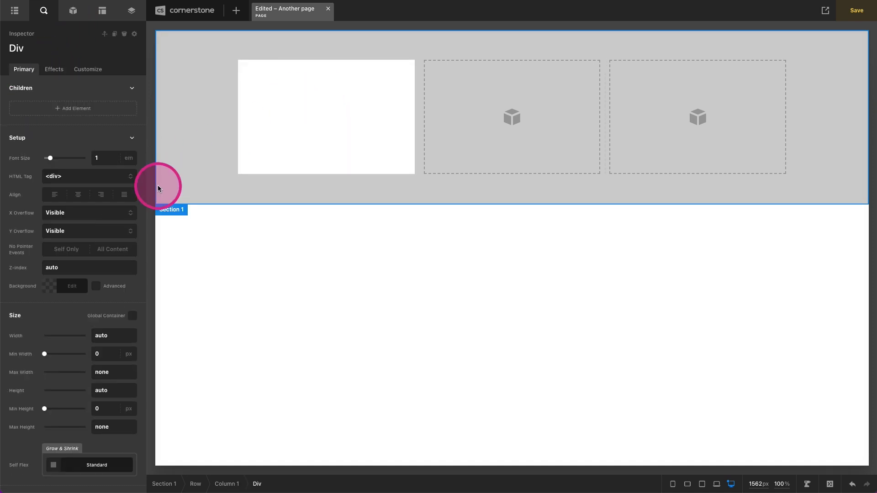
pyautogui.click(267, 125)
pyautogui.click(114, 34)
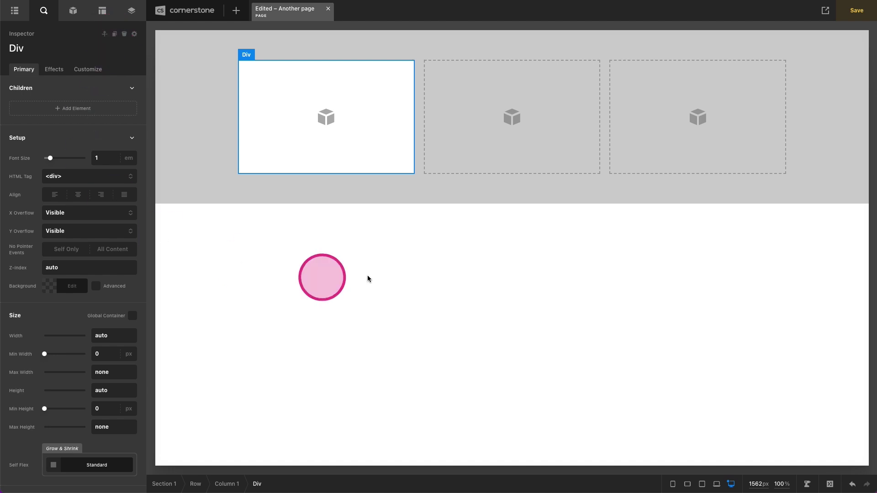
# Step: Give the top Div an advanced background with an <img/> Element lower layer using the first media image
pyautogui.click(272, 128)
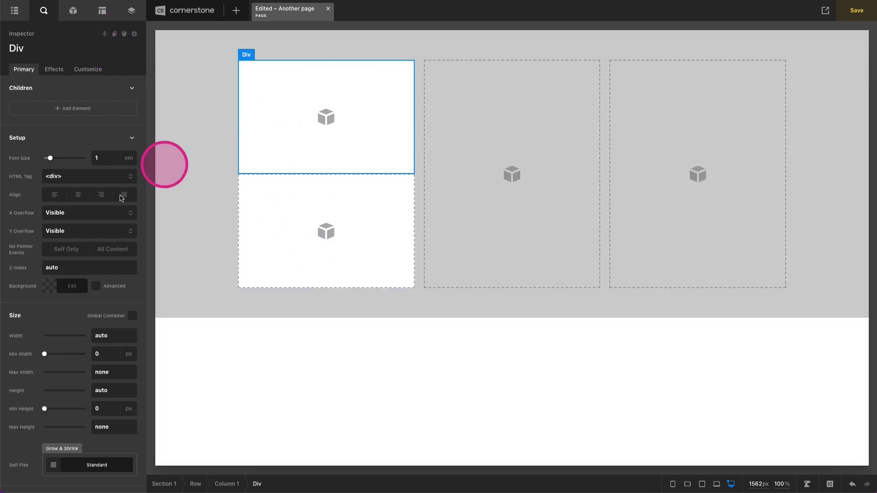
pyautogui.click(95, 287)
pyautogui.scroll(-2, 91, 285)
pyautogui.click(69, 314)
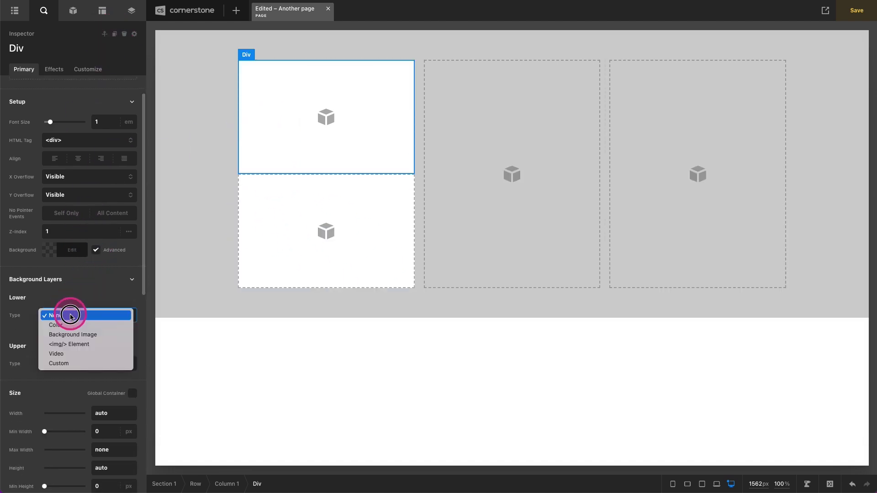
pyautogui.click(67, 345)
pyautogui.click(86, 340)
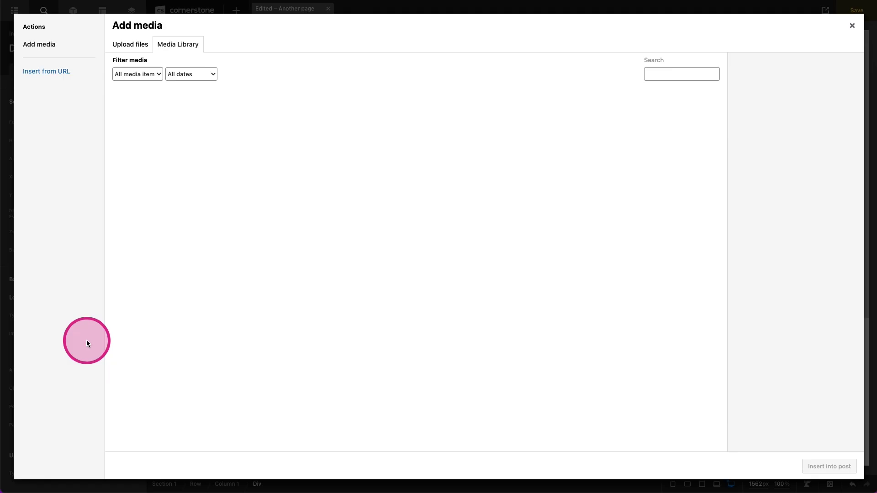
pyautogui.click(143, 132)
pyautogui.click(827, 467)
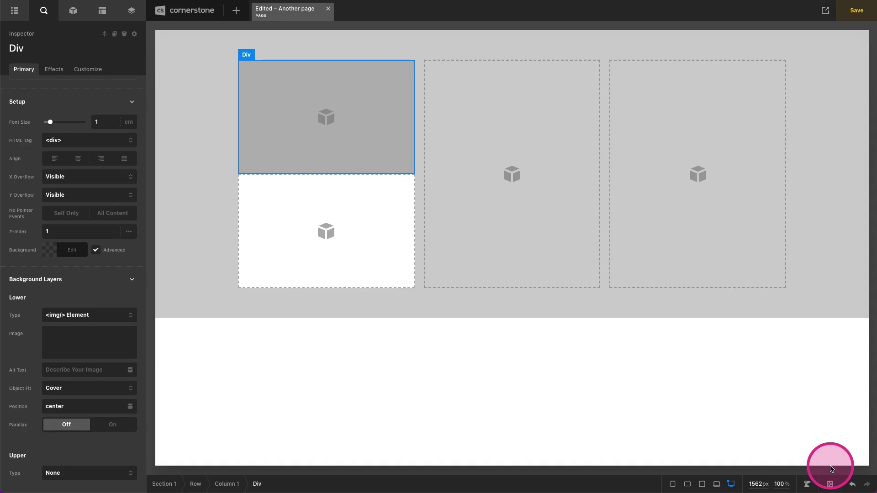
pyautogui.click(245, 212)
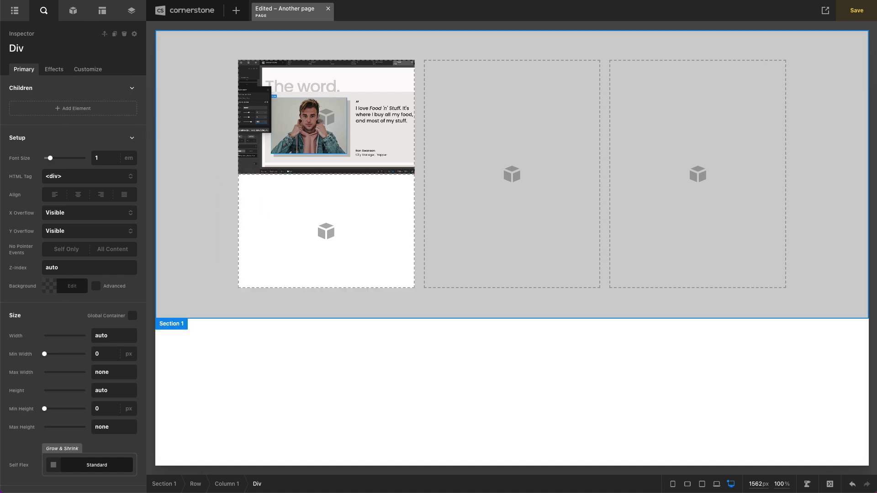
# Step: Add a Body-font Text element and a Button to the lower Div
pyautogui.click(70, 13)
pyautogui.write('text')
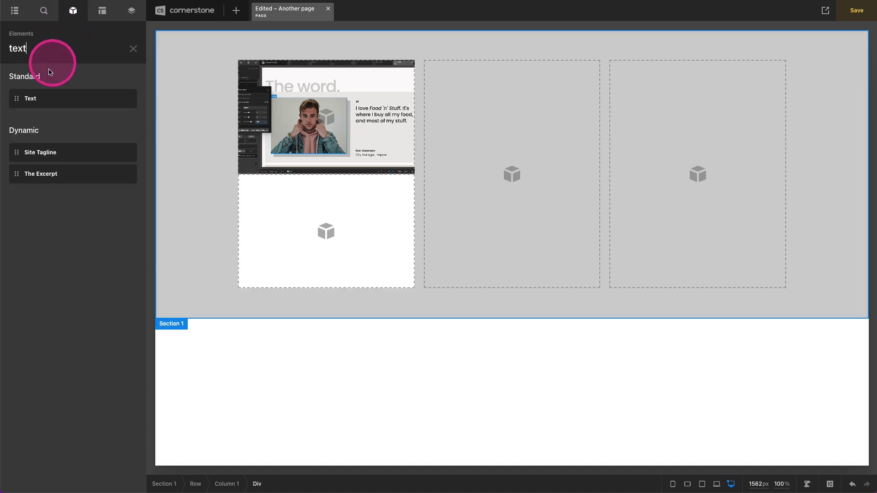
pyautogui.moveTo(50, 98); pyautogui.dragTo(284, 231)
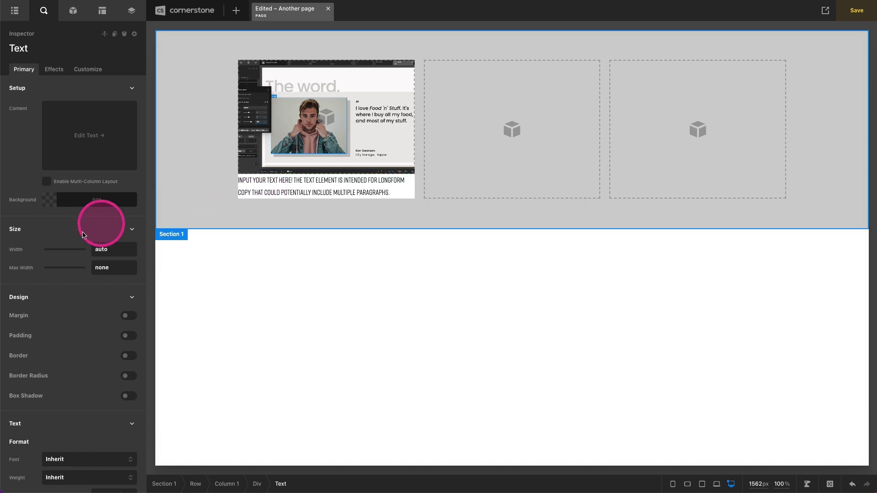
pyautogui.scroll(-4, 78, 239)
pyautogui.click(68, 298)
pyautogui.click(61, 345)
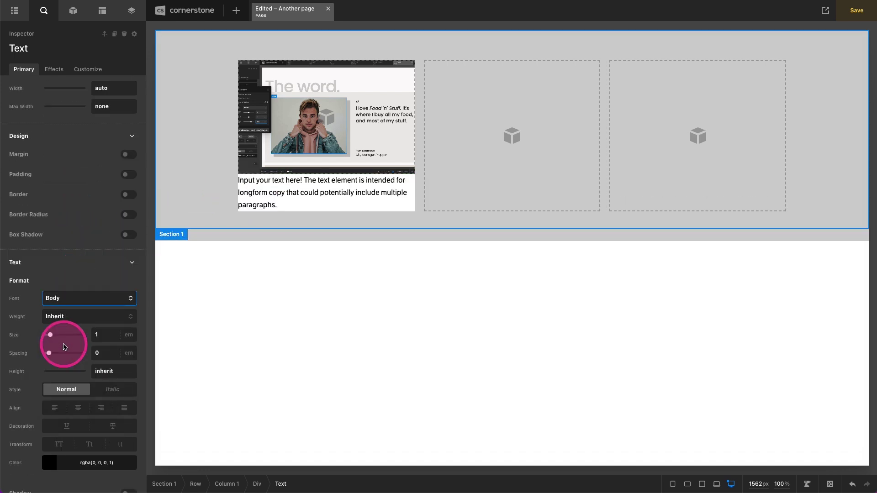
pyautogui.click(86, 8)
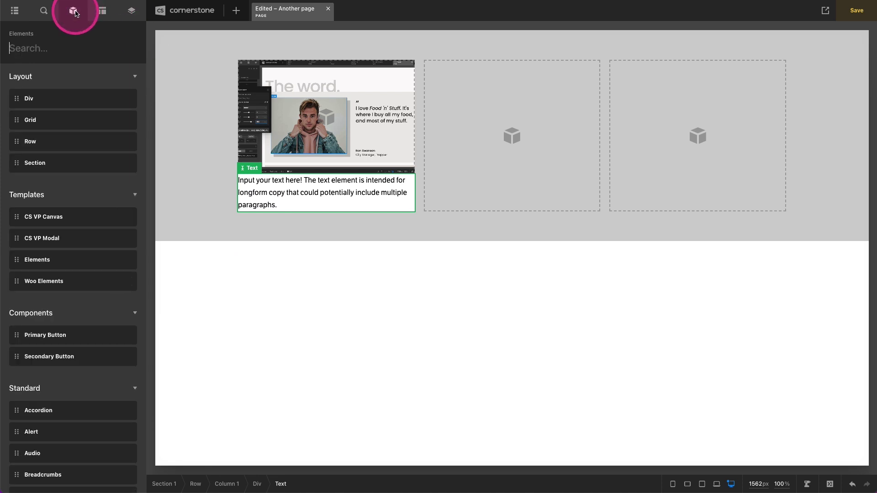
pyautogui.write('button')
pyautogui.moveTo(56, 114); pyautogui.dragTo(261, 188)
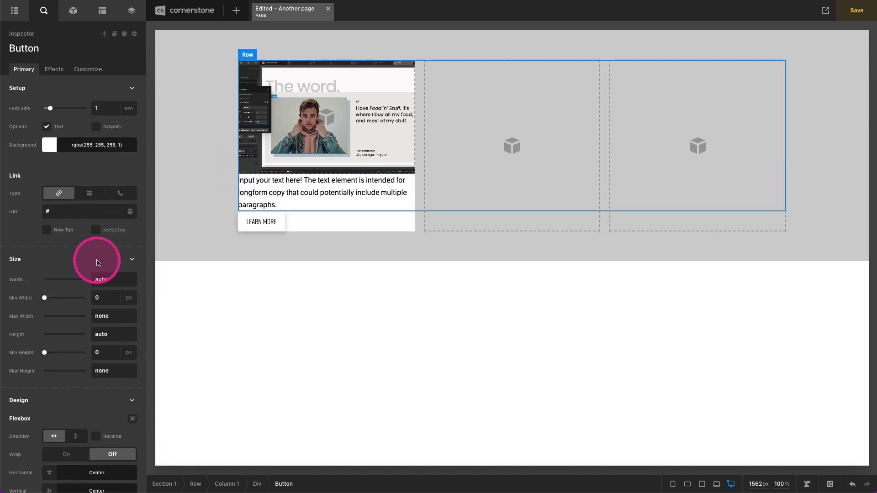
# Step: Give the lower Div 3em padding linked on all sides
pyautogui.click(314, 222)
pyautogui.scroll(-5, 90, 253)
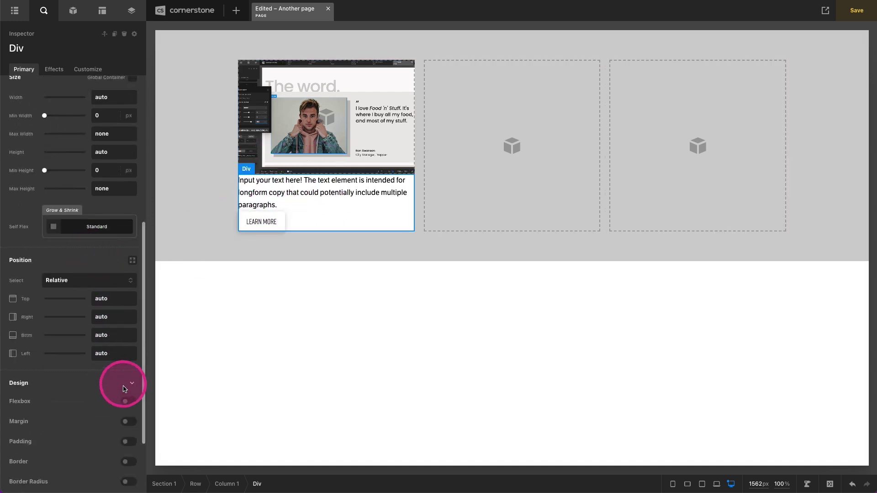
pyautogui.click(127, 441)
pyautogui.click(103, 439)
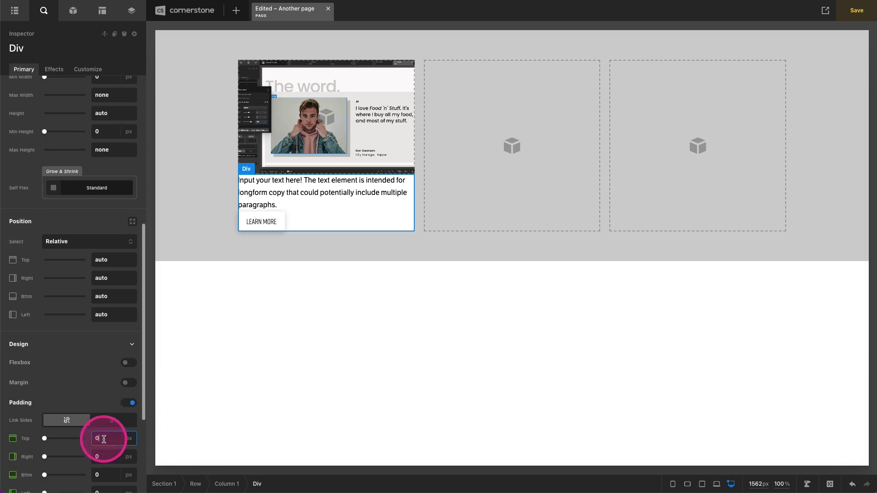
pyautogui.write('3em')
pyautogui.click(113, 421)
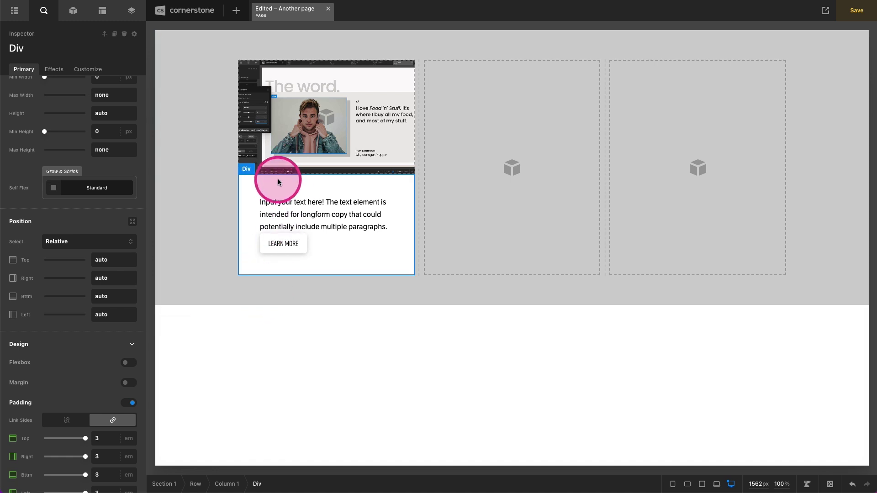
pyautogui.click(228, 486)
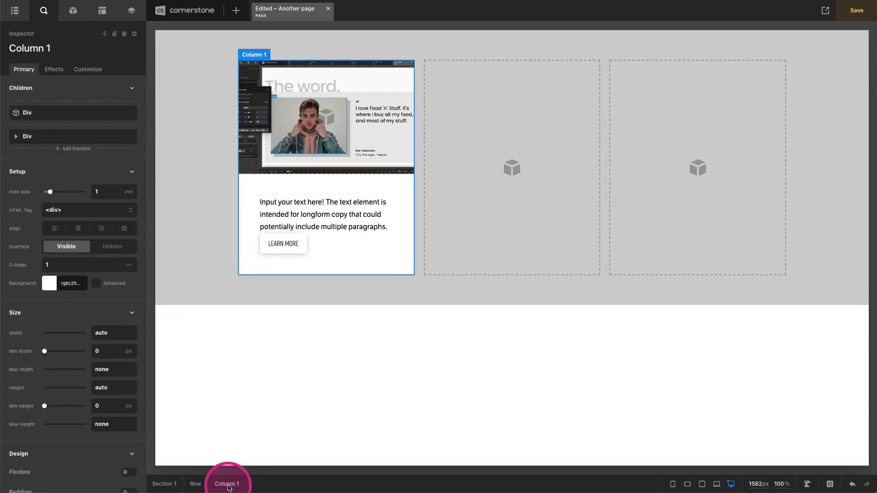
# Step: Paste Column 1's content into columns 2 and 3
pyautogui.click(498, 196)
pyautogui.hotkey('ctrl', 'v')
pyautogui.click(681, 243)
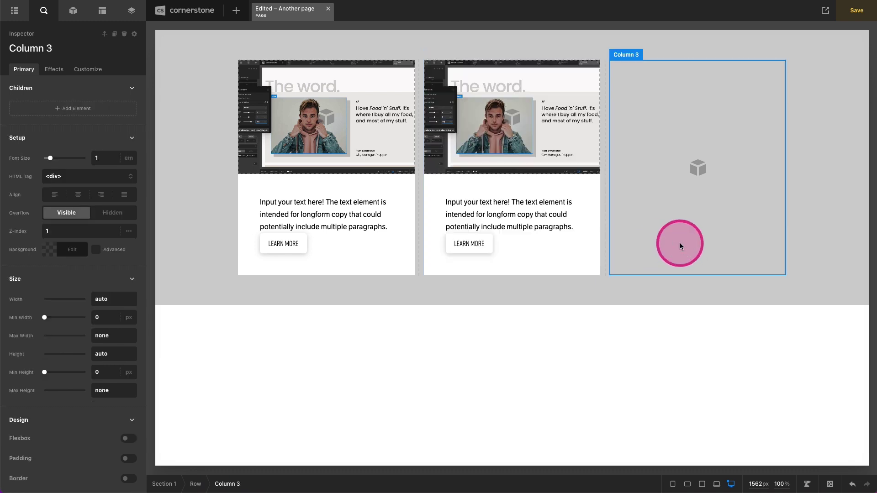
pyautogui.hotkey('ctrl', 'v')
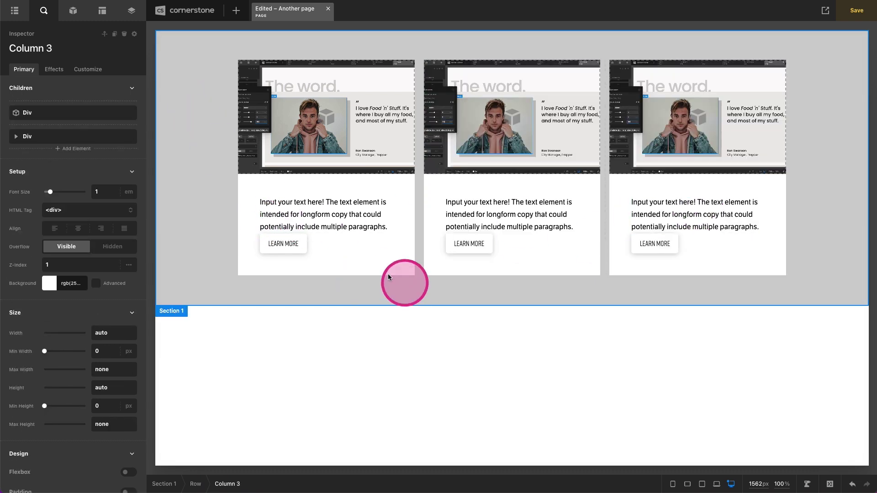
# Step: Replace Column 1's text with a short Lorem ipsum paragraph ending at 'aliqua'
pyautogui.click(306, 203)
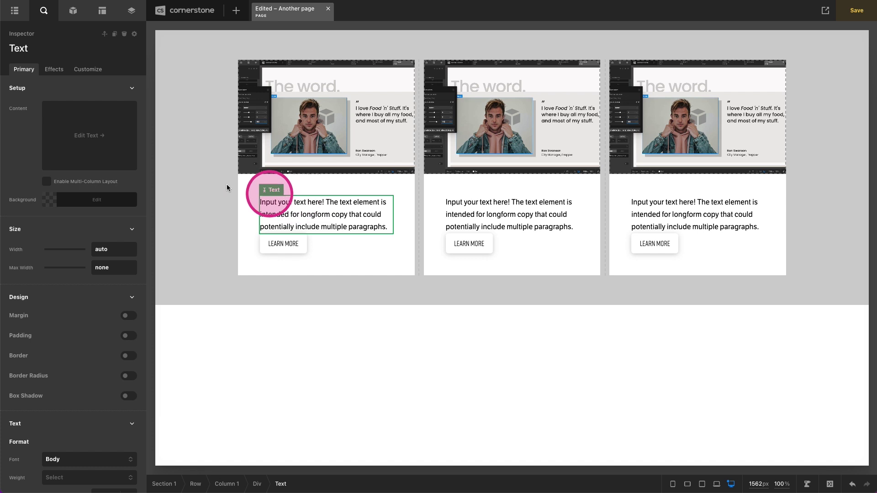
pyautogui.click(69, 173)
pyautogui.click(327, 221)
pyautogui.hotkey('ctrl', 'a')
pyautogui.hotkey('ctrl', 'v')
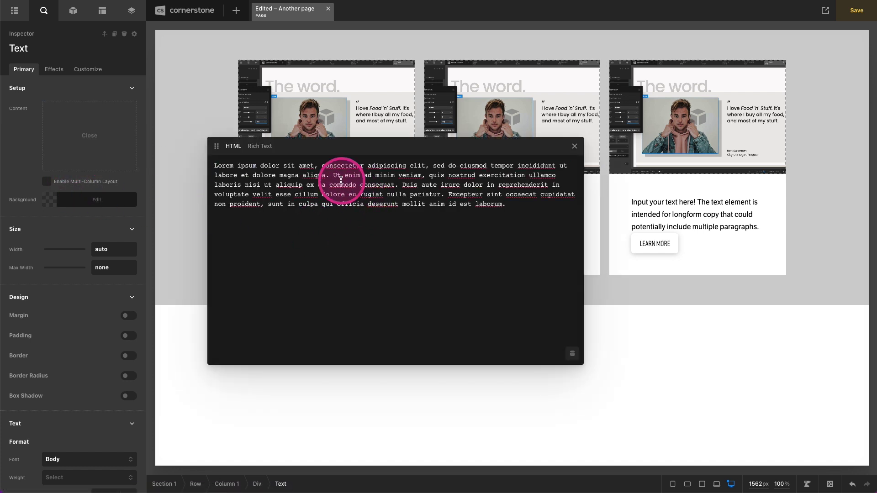
pyautogui.moveTo(333, 176); pyautogui.dragTo(531, 219)
pyautogui.press('BackSpace')
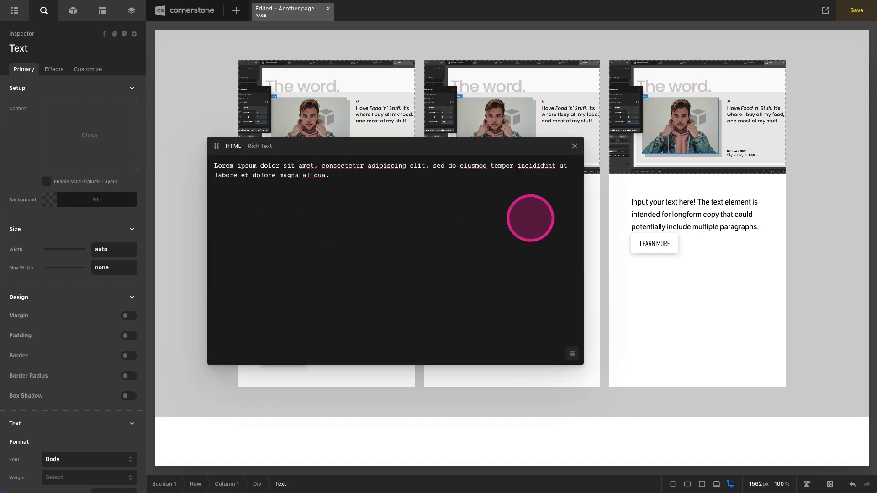
pyautogui.click(574, 147)
# Step: Replace Column 2's text with medium-length Lorem ipsum, cut before 'Duis'
pyautogui.click(502, 225)
pyautogui.click(108, 153)
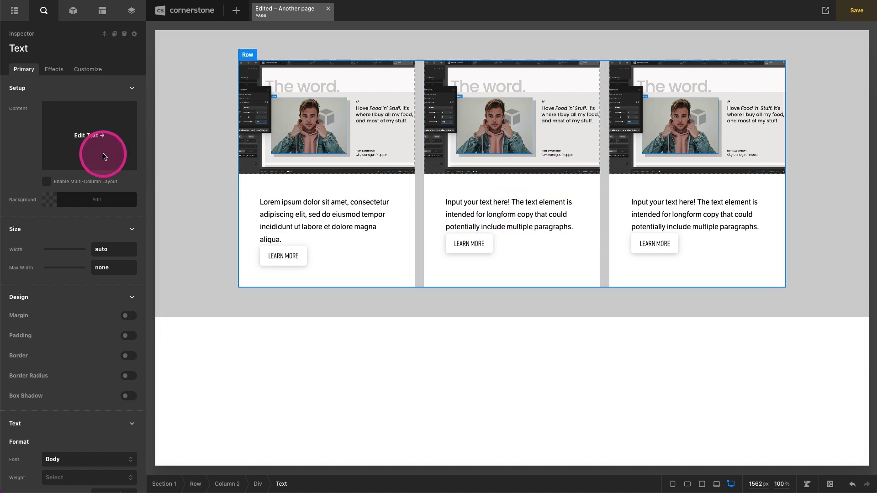
pyautogui.click(343, 227)
pyautogui.hotkey('ctrl', 'a')
pyautogui.hotkey('ctrl', 'v')
pyautogui.moveTo(403, 187); pyautogui.dragTo(544, 208)
pyautogui.press('BackSpace')
pyautogui.click(653, 204)
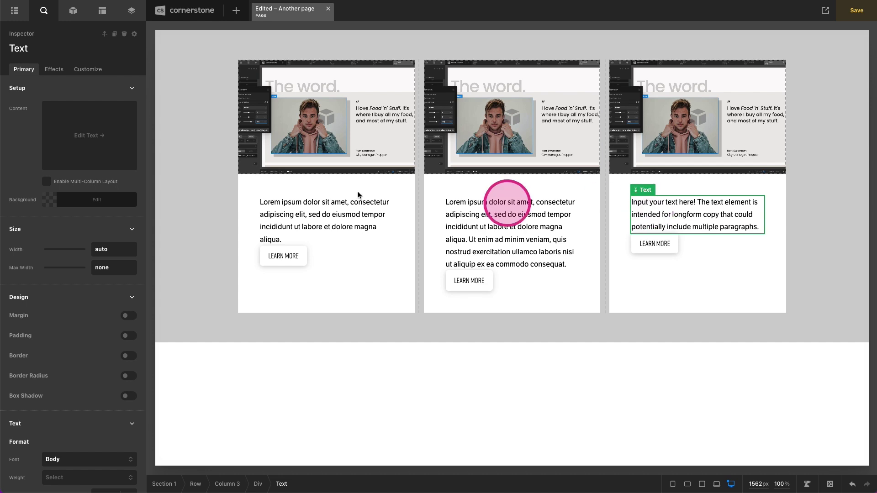
# Step: Replace Column 3's text with the full Lorem ipsum paragraph
pyautogui.click(69, 137)
pyautogui.click(307, 231)
pyautogui.hotkey('ctrl', 'a')
pyautogui.hotkey('ctrl', 'v')
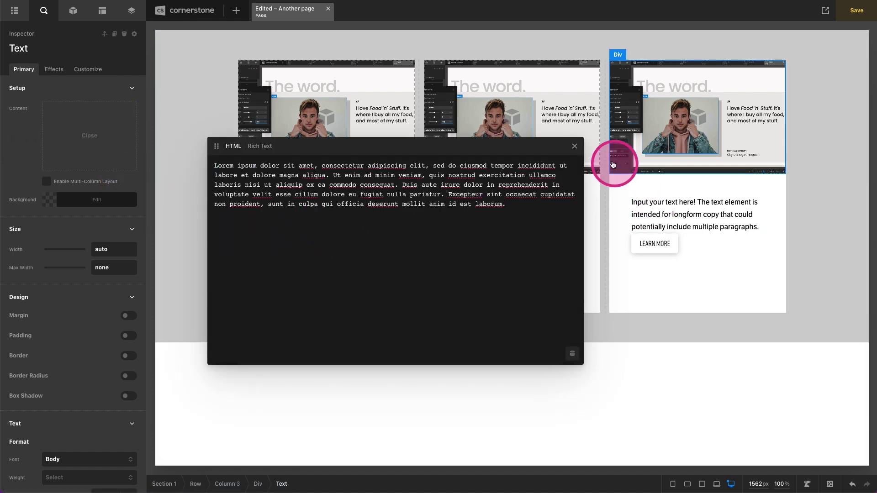
pyautogui.click(389, 127)
# Step: Set the Row's vertical alignment to Stretch, after trying Center and Start
pyautogui.click(539, 341)
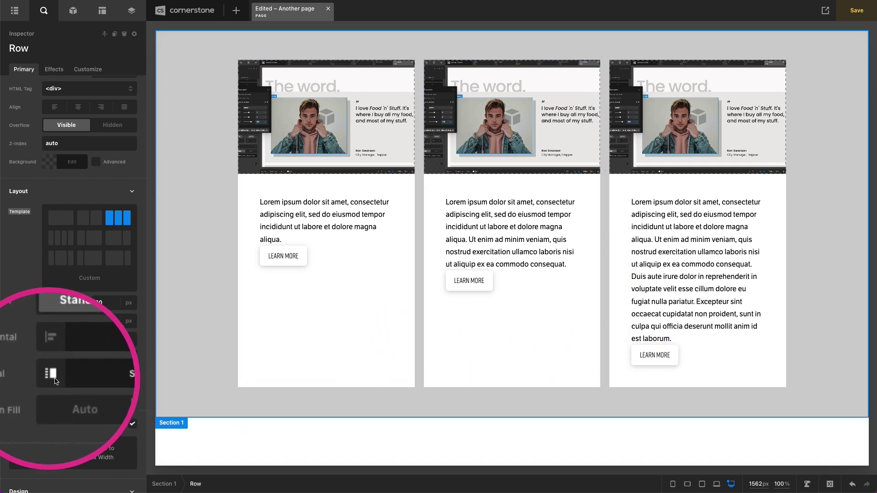
pyautogui.click(94, 379)
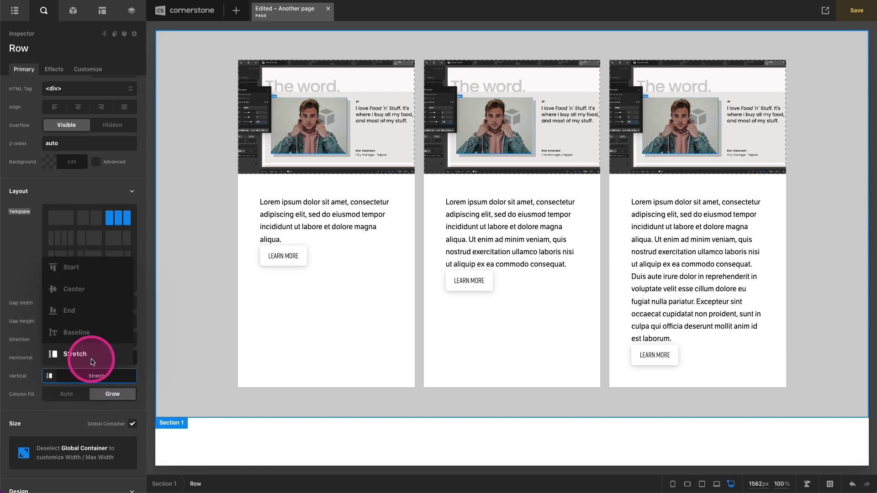
pyautogui.click(82, 291)
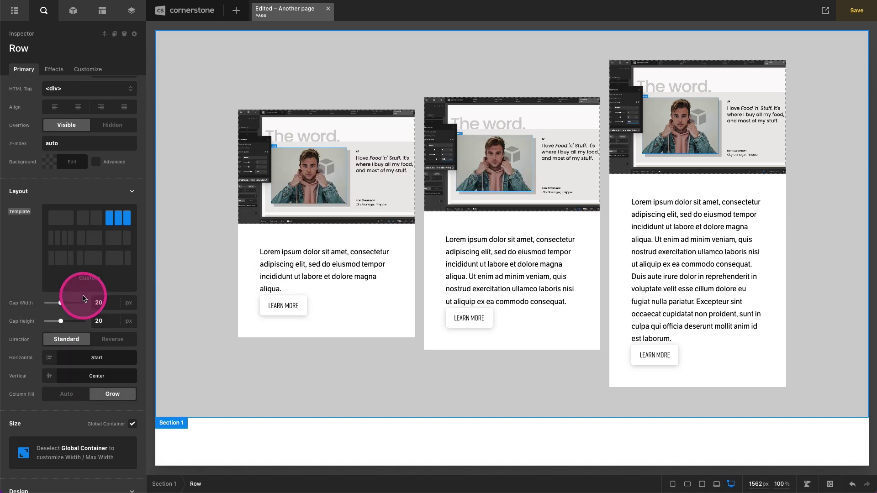
pyautogui.click(65, 376)
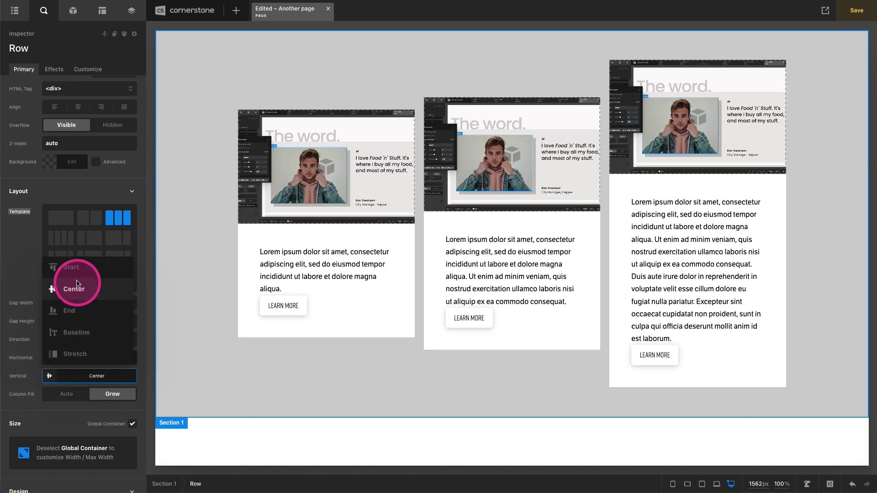
pyautogui.click(75, 276)
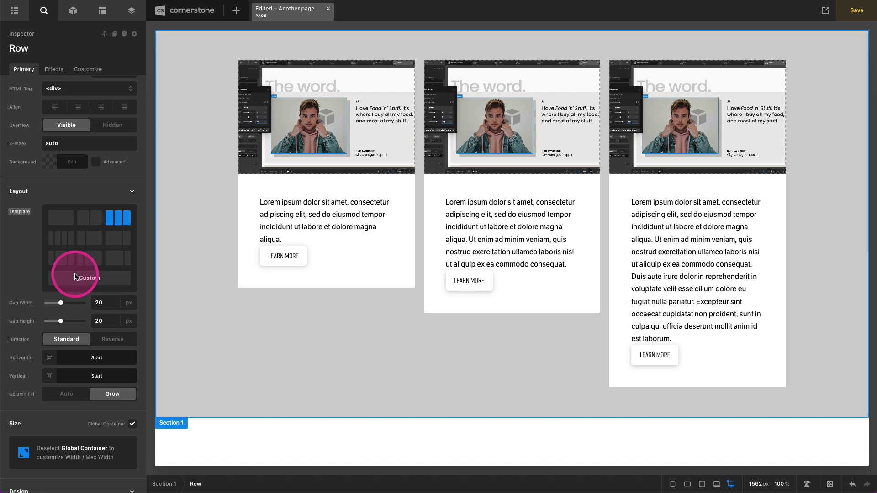
pyautogui.scroll(-1, 25, 371)
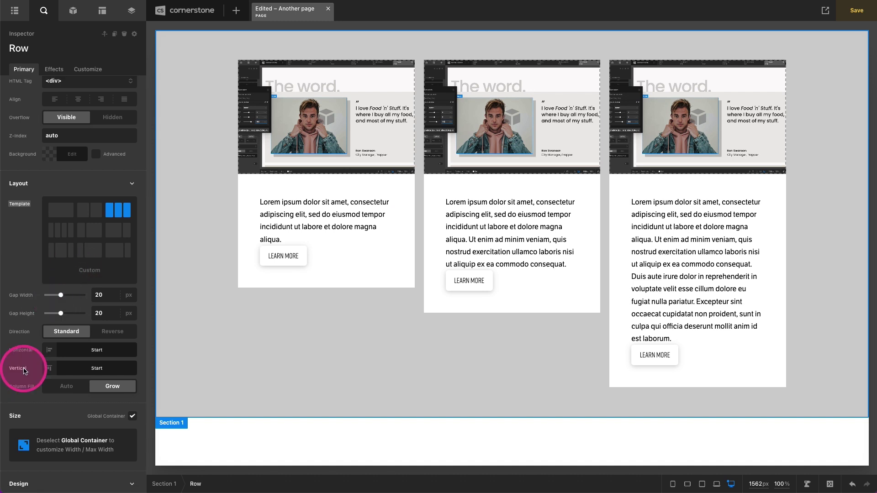
pyautogui.click(96, 365)
pyautogui.click(85, 346)
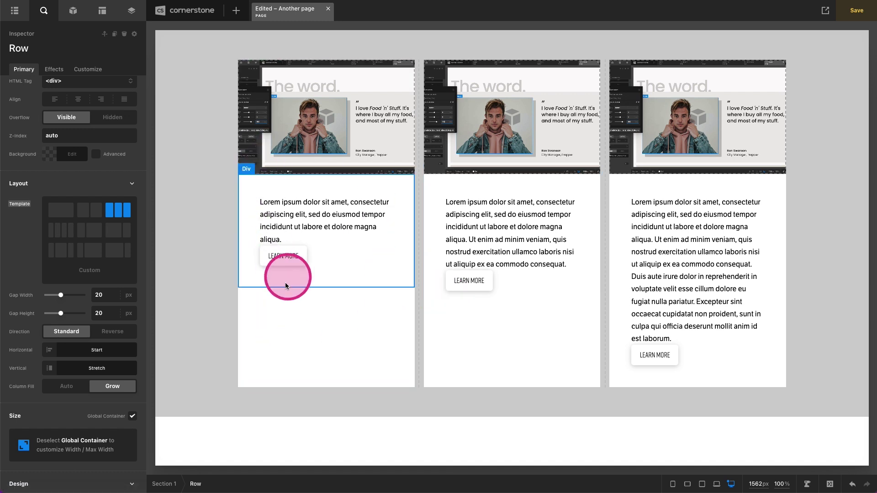
# Step: Enable Flexbox on Column 1 and set its image Div width to 100%
pyautogui.click(276, 305)
pyautogui.scroll(-5, 111, 254)
pyautogui.click(126, 339)
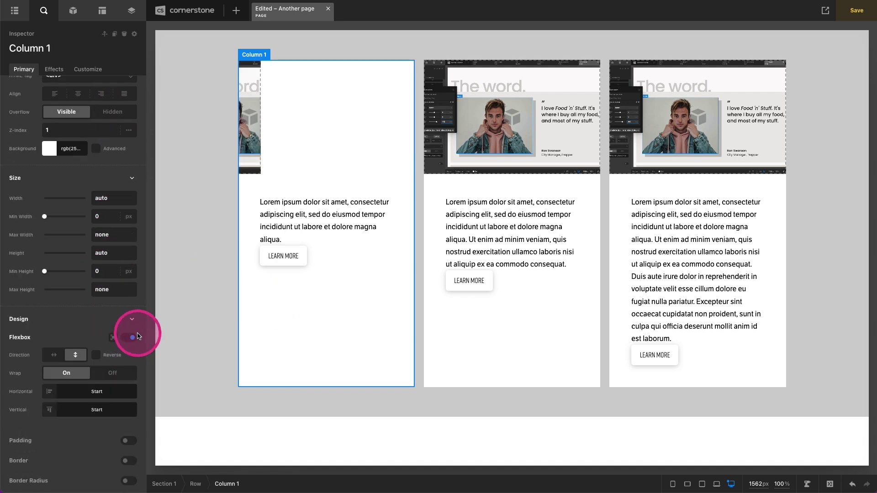
pyautogui.click(254, 164)
pyautogui.scroll(-3, 100, 303)
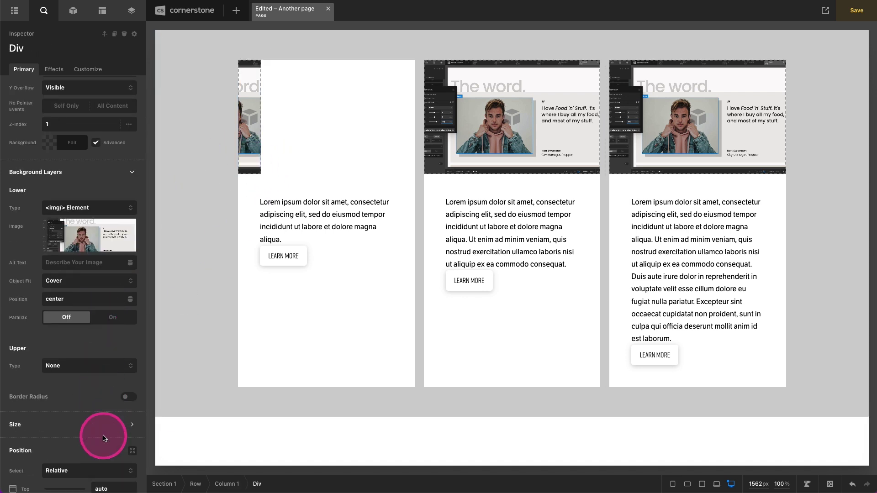
pyautogui.click(114, 445)
pyautogui.write('100%')
pyautogui.press('Return')
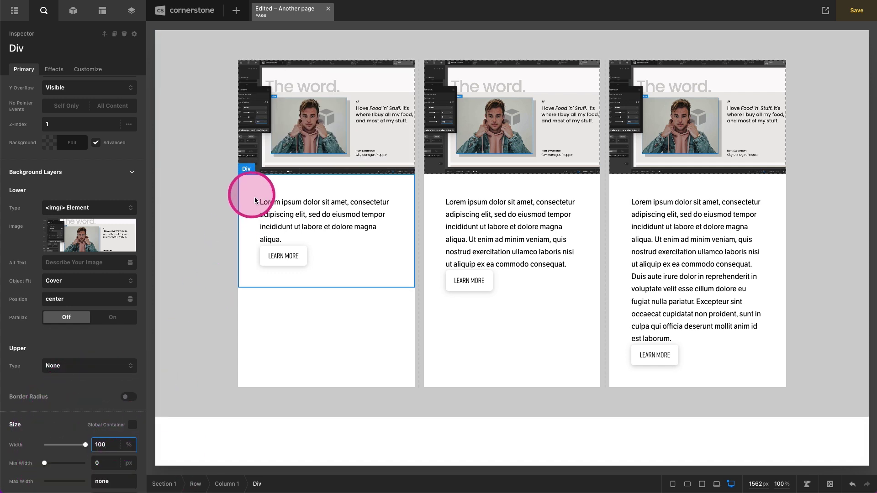
# Step: Set the lower text Div width to 100%
pyautogui.click(243, 213)
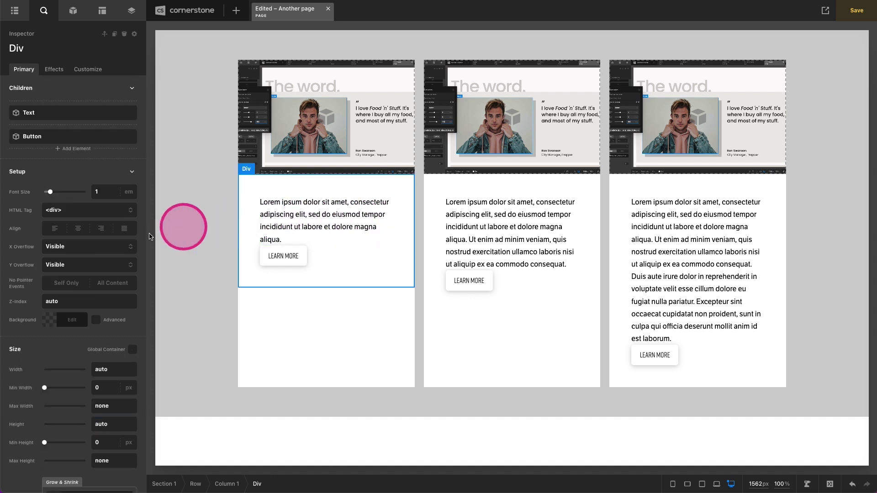
pyautogui.scroll(-3, 117, 251)
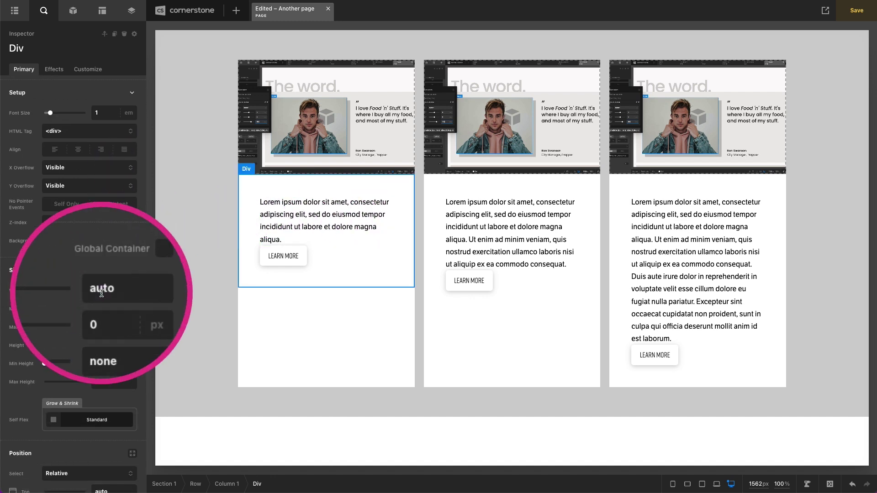
pyautogui.click(101, 293)
pyautogui.write('100%')
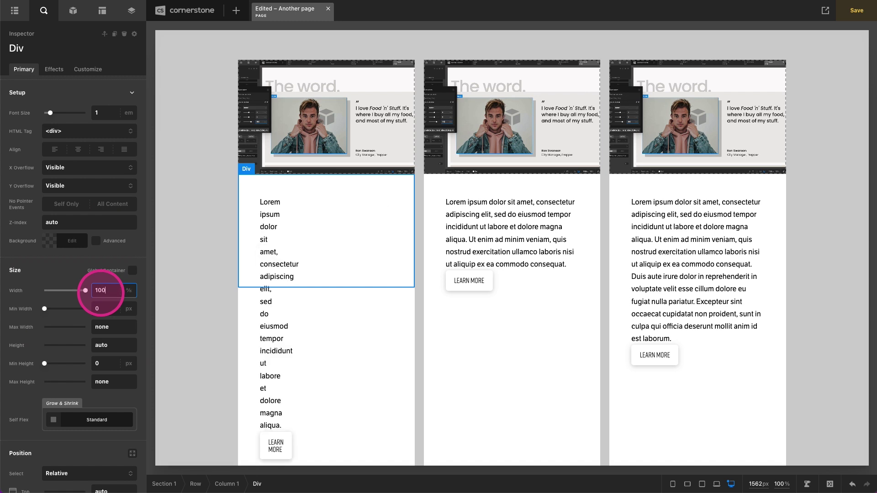
pyautogui.click(240, 244)
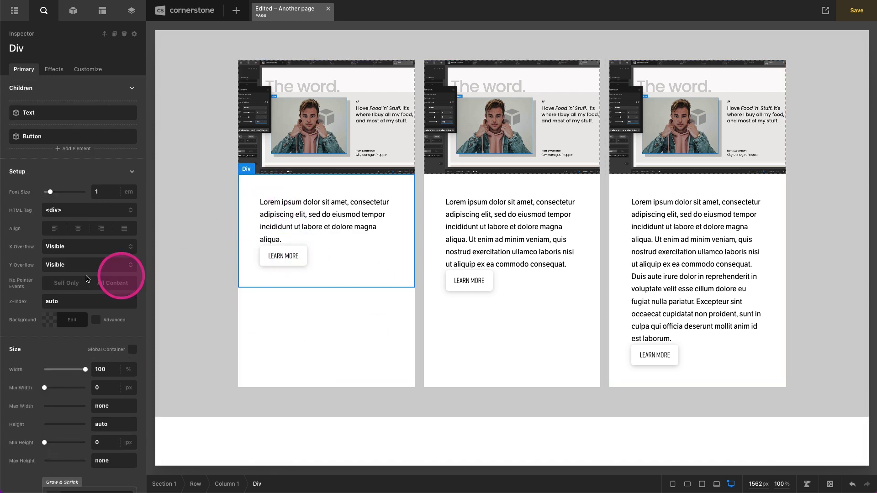
pyautogui.scroll(-6, 122, 277)
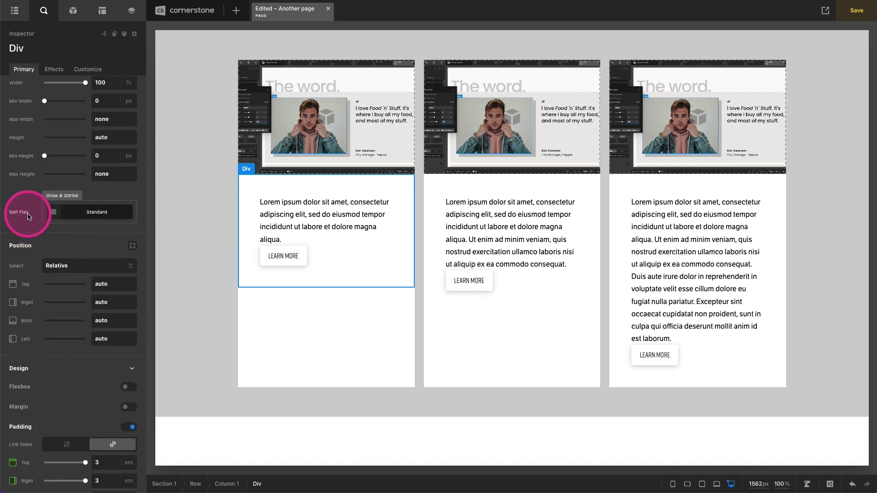
# Step: Set the text Div's Self Flex to Fill Space
pyautogui.click(75, 212)
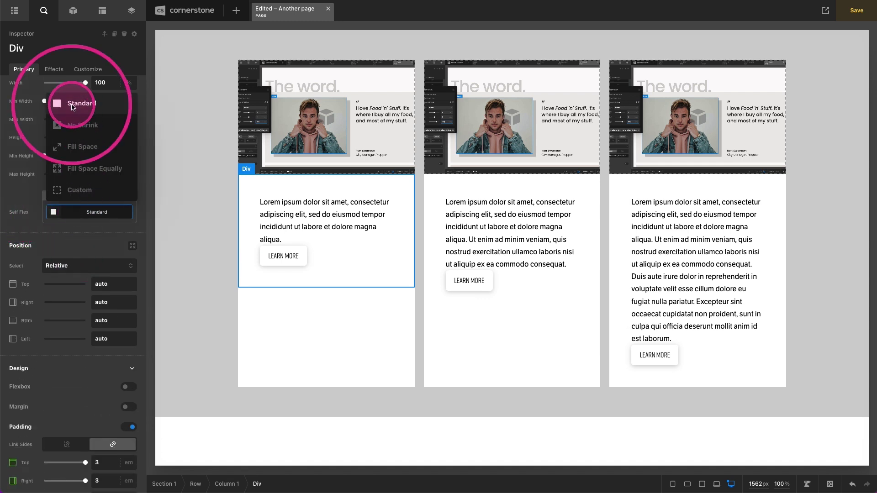
pyautogui.click(80, 147)
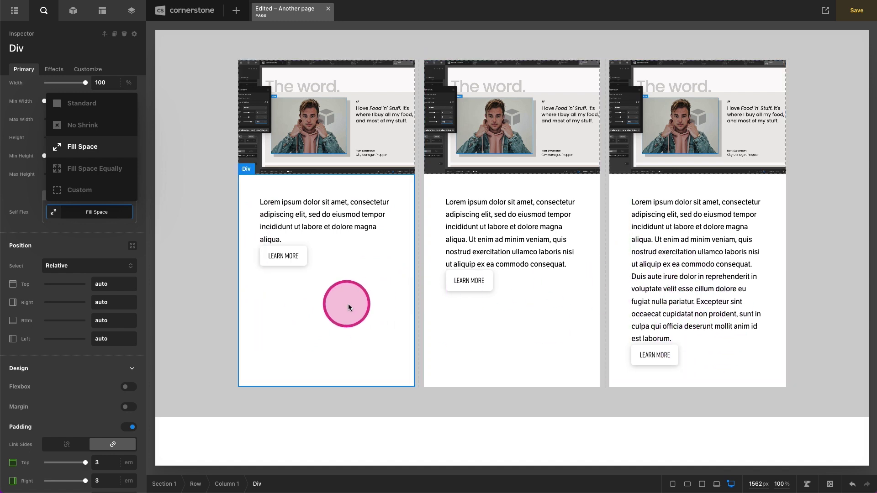
# Step: Enable Margin on Column 1's paragraph and set its bottom margin to 2em
pyautogui.click(281, 219)
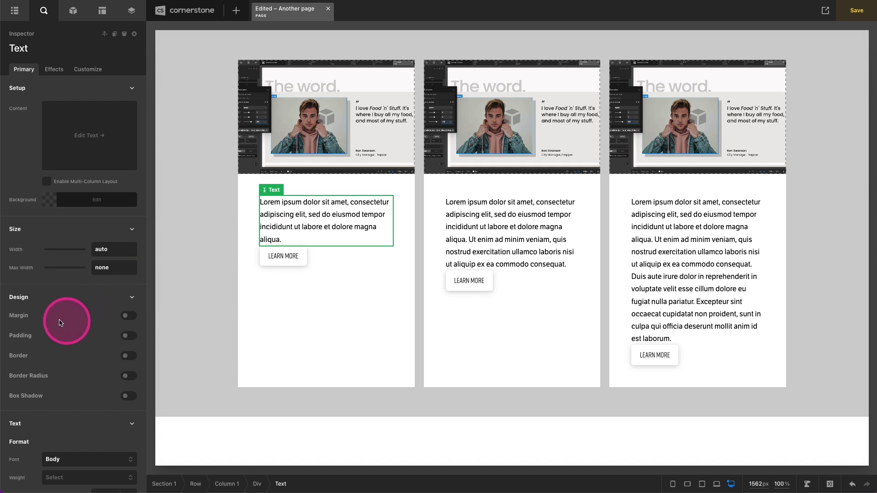
pyautogui.click(129, 316)
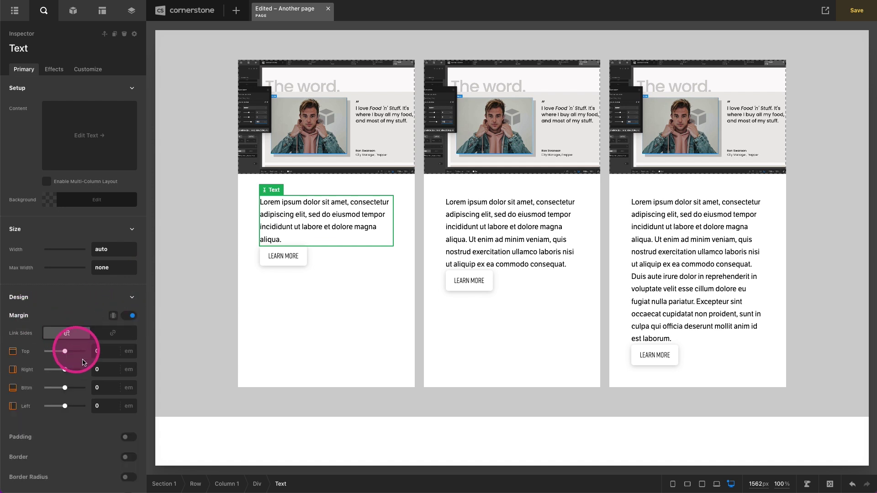
pyautogui.click(101, 388)
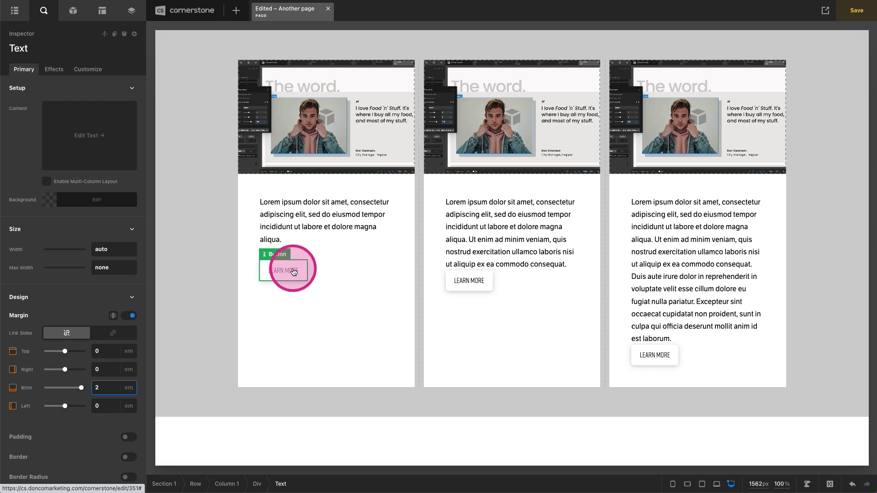
pyautogui.click(294, 272)
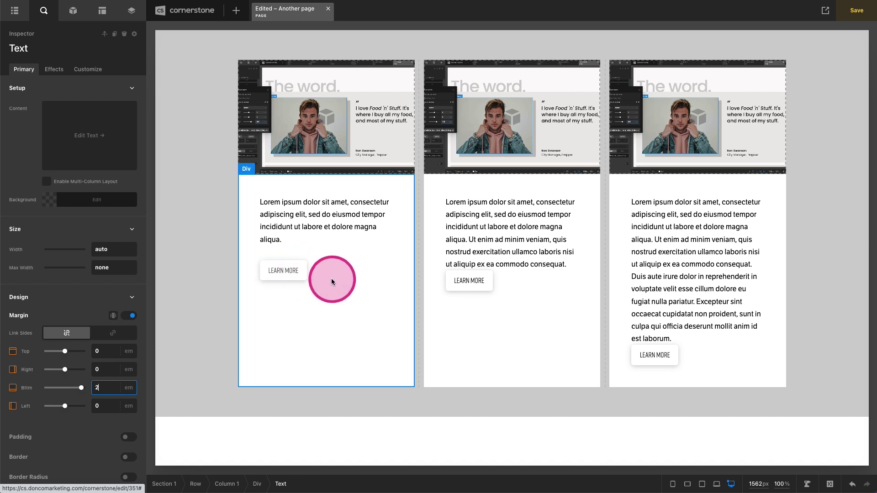
# Step: Enable per-side margins on the Learn More button and turn on Flexbox for the lower Div
pyautogui.click(128, 301)
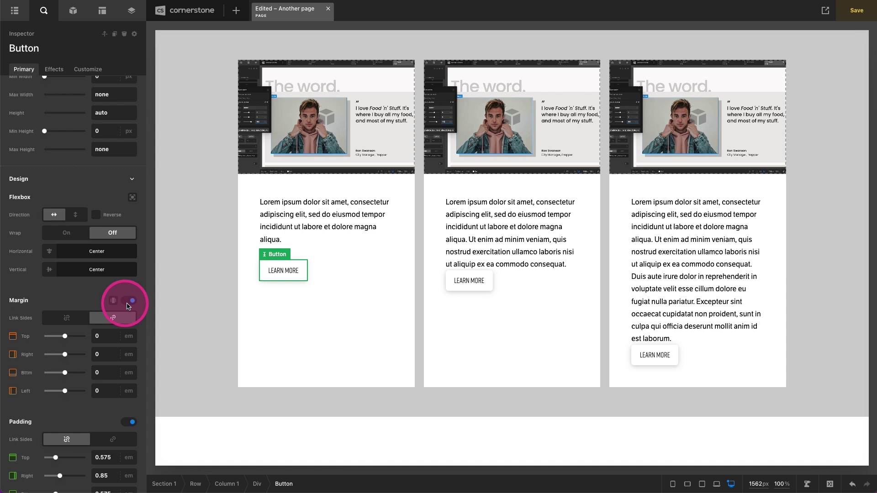
pyautogui.click(58, 319)
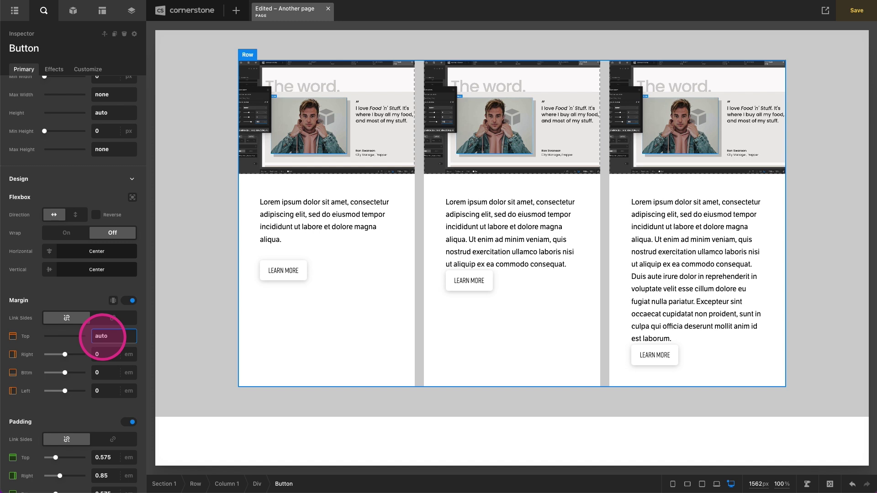
pyautogui.click(283, 312)
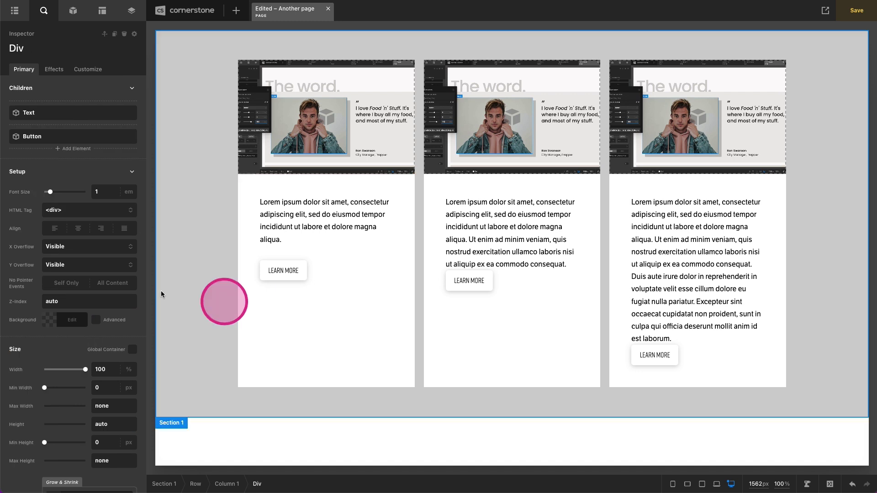
pyautogui.scroll(-10, 98, 274)
pyautogui.scroll(-2, 98, 283)
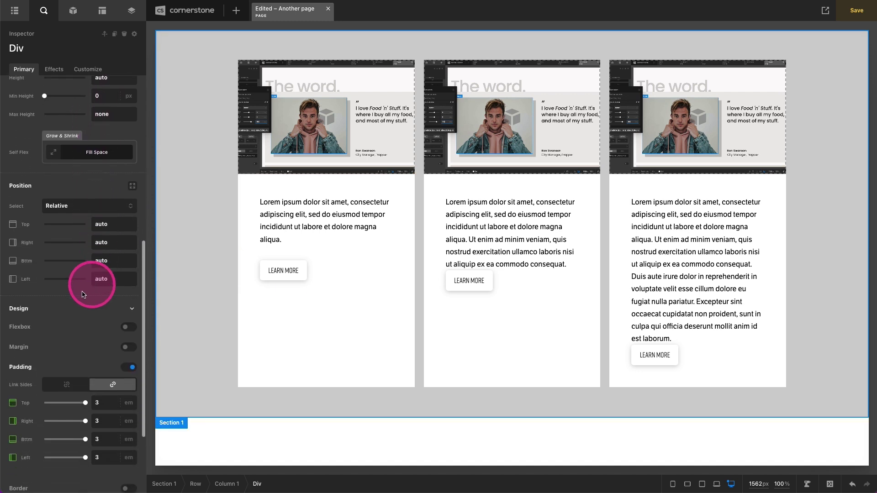
pyautogui.click(128, 328)
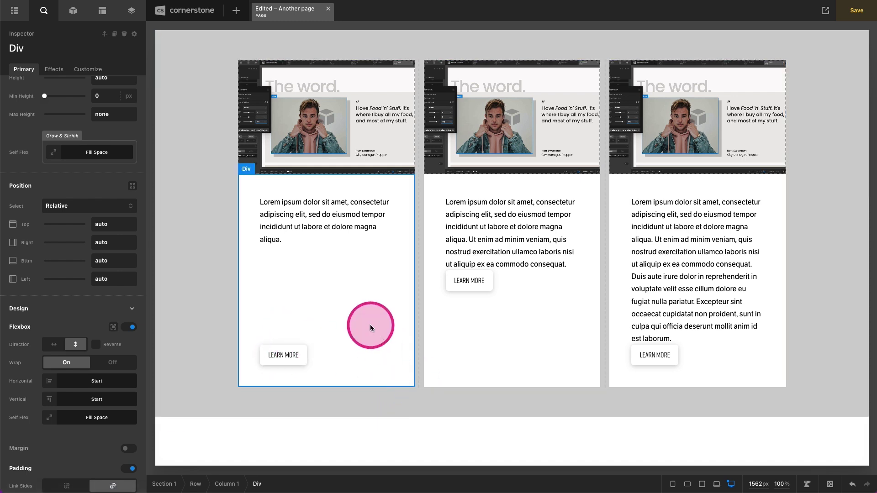
pyautogui.click(226, 483)
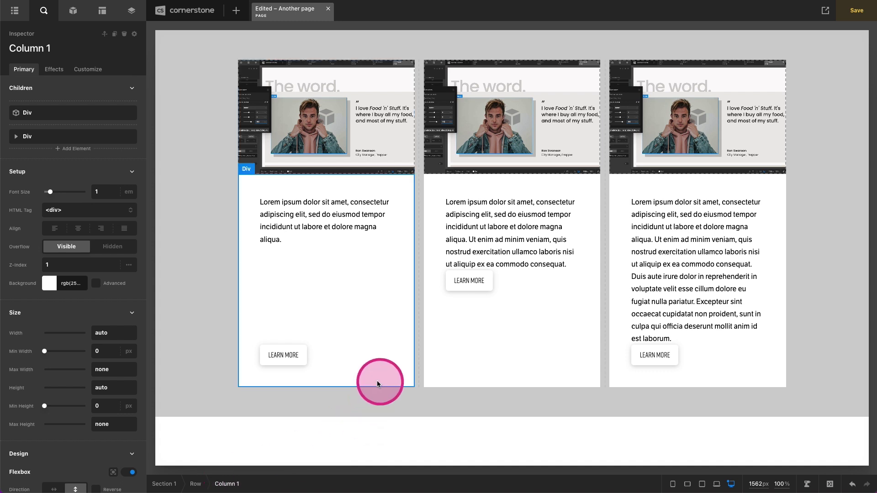
# Step: Copy Column 1 and paste its column style onto the Row's columns
pyautogui.rightClick(220, 485)
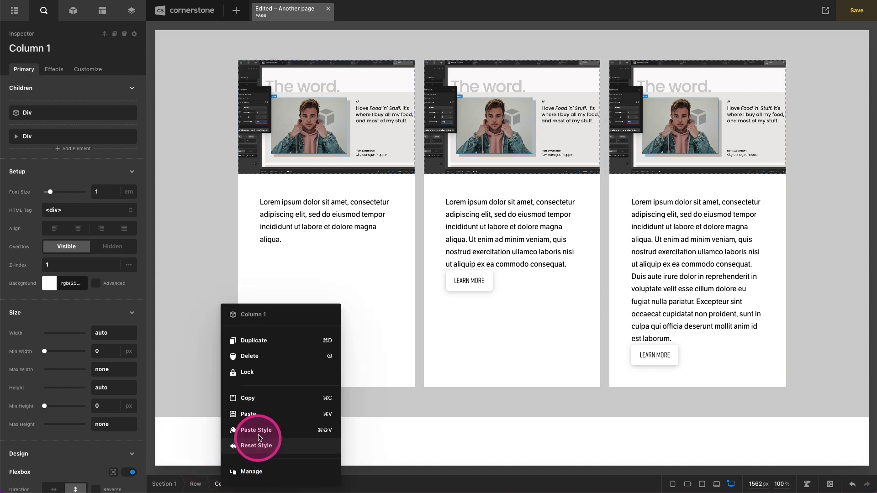
pyautogui.click(252, 399)
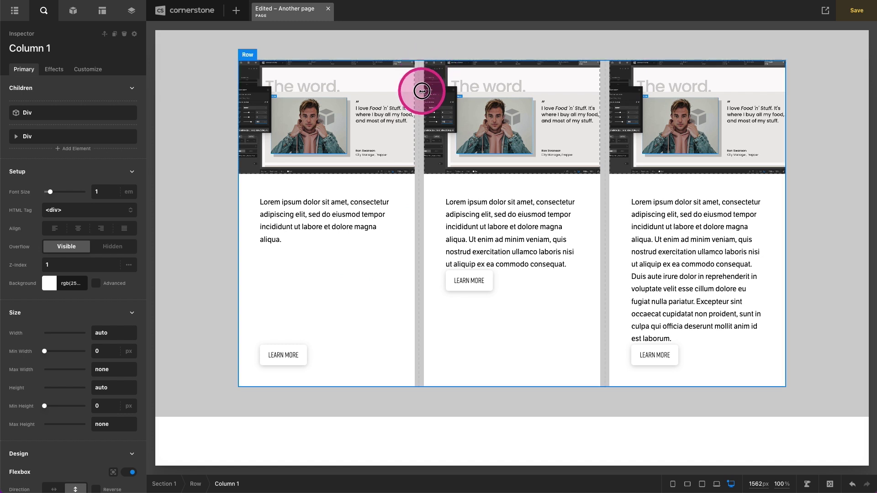
pyautogui.click(423, 91)
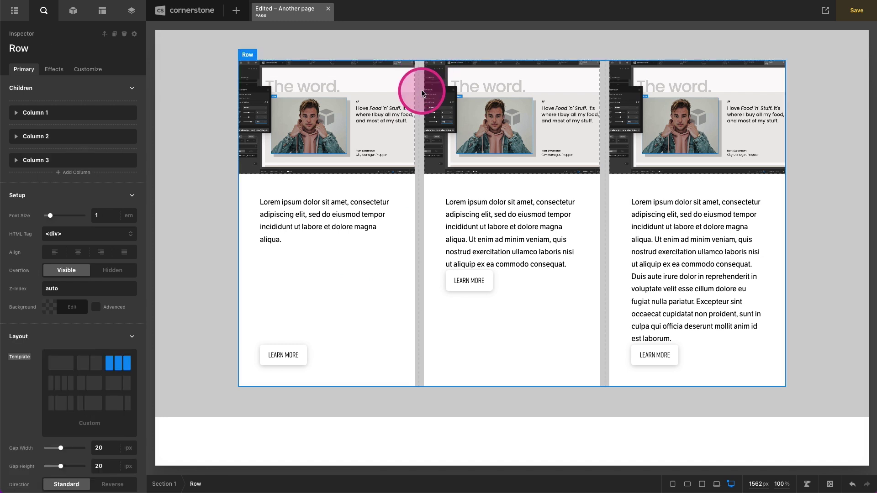
pyautogui.rightClick(423, 92)
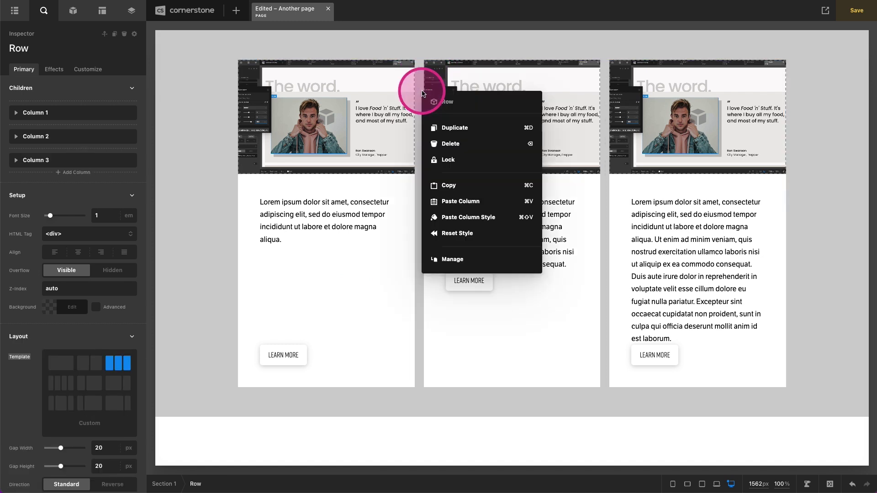
pyautogui.click(445, 219)
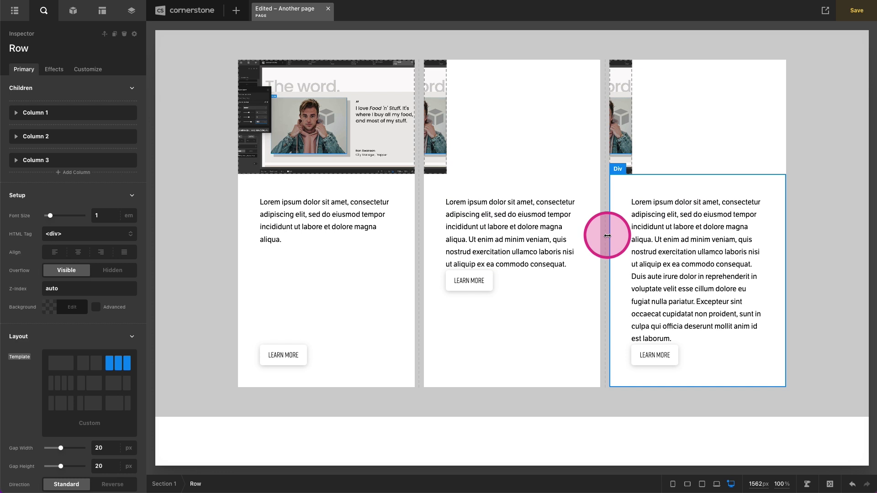
# Step: Copy Column 1's image Div and paste its style onto the images in columns 2 and 3
pyautogui.click(350, 144)
pyautogui.rightClick(351, 146)
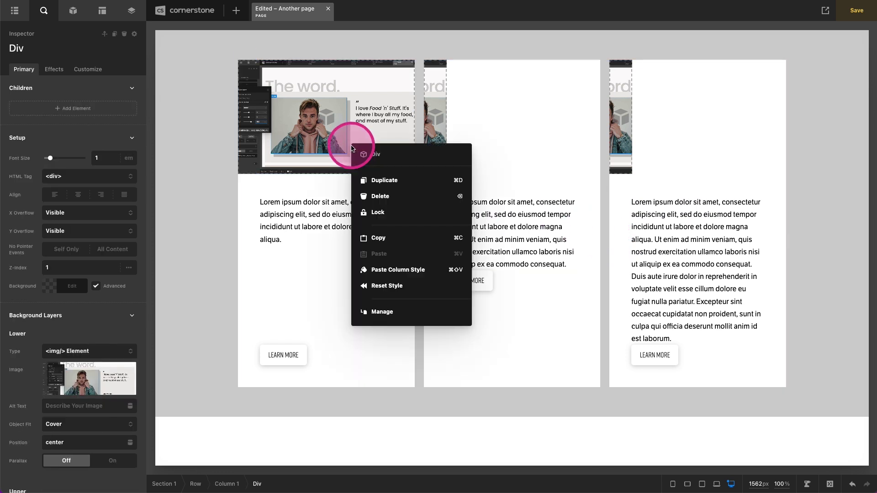
pyautogui.click(382, 238)
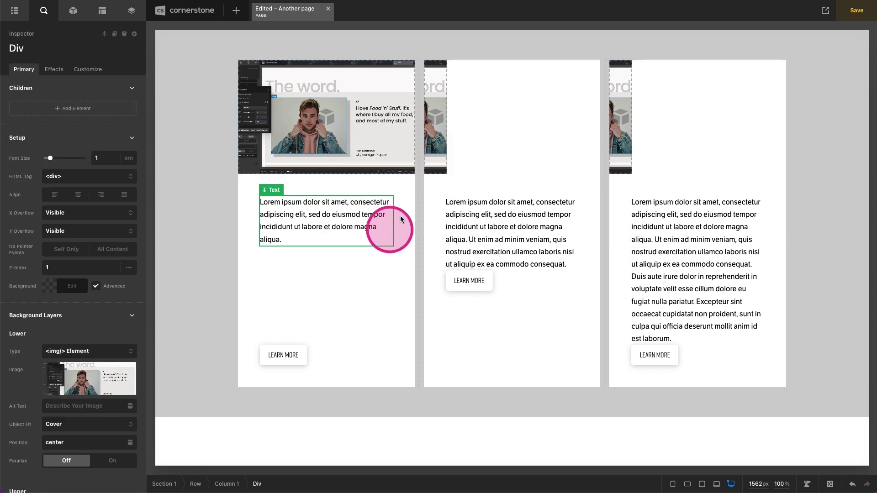
pyautogui.rightClick(441, 142)
pyautogui.click(484, 254)
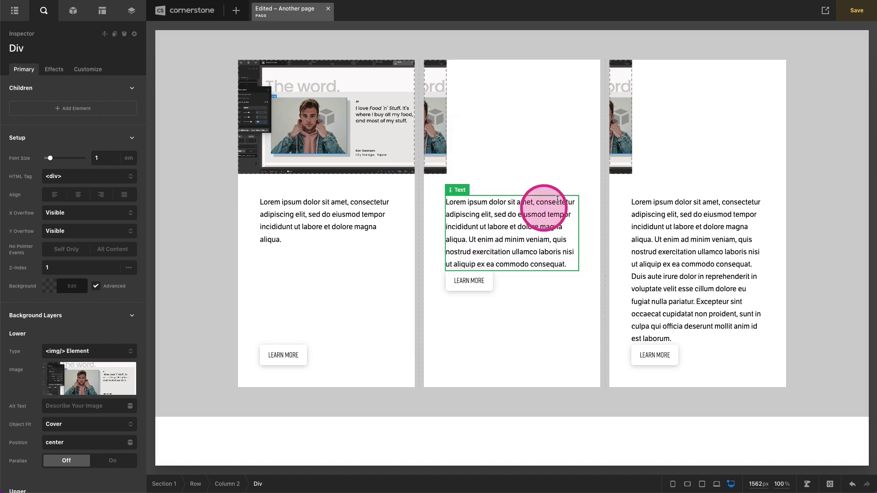
pyautogui.rightClick(617, 148)
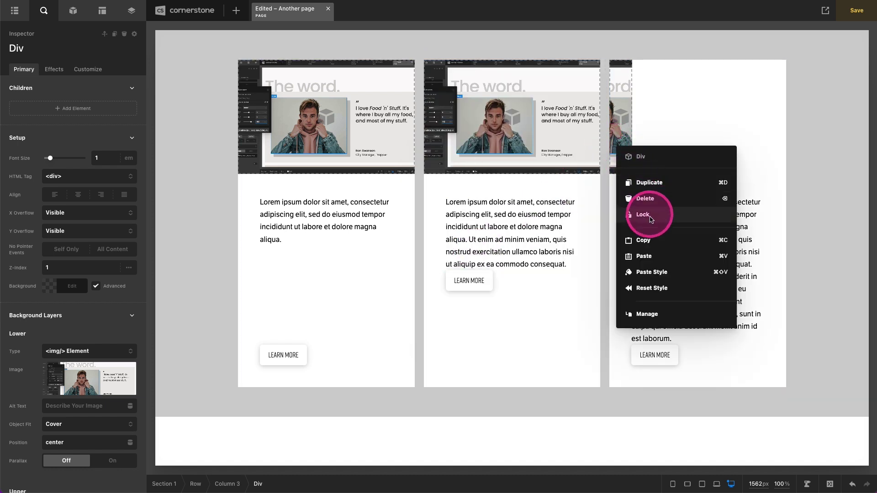
pyautogui.click(652, 273)
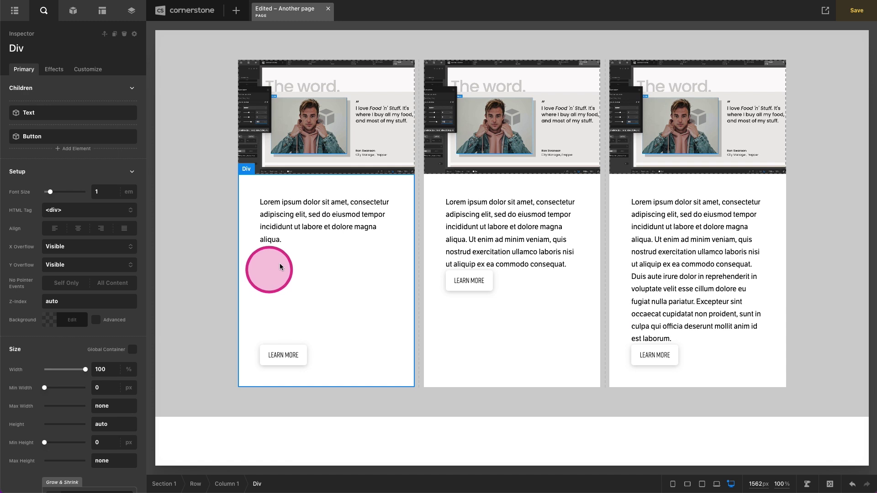
pyautogui.click(270, 270)
# Step: Copy column 1's paragraph style and paste it onto the paragraphs in columns 2 and 3
pyautogui.click(291, 216)
pyautogui.rightClick(291, 217)
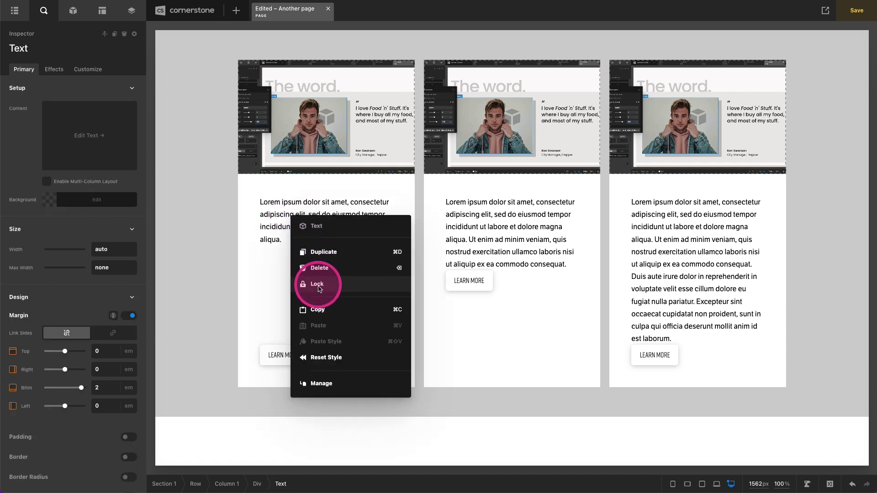
pyautogui.click(323, 307)
pyautogui.rightClick(468, 223)
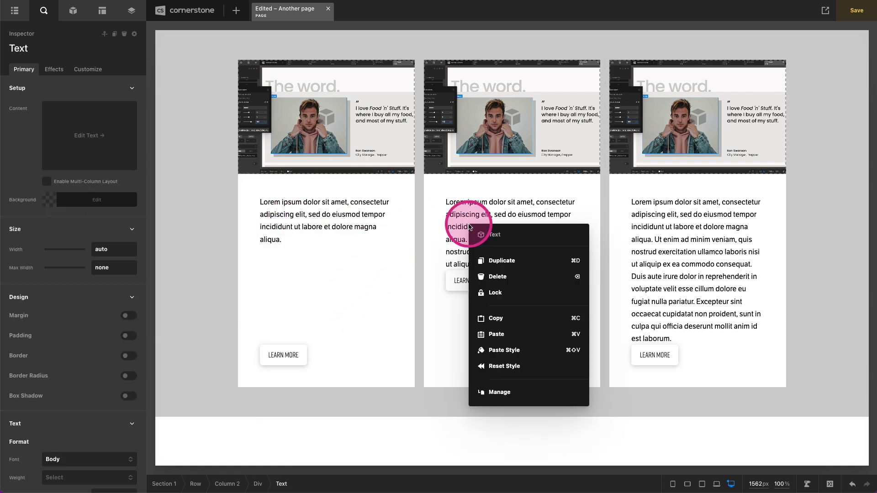
pyautogui.click(508, 350)
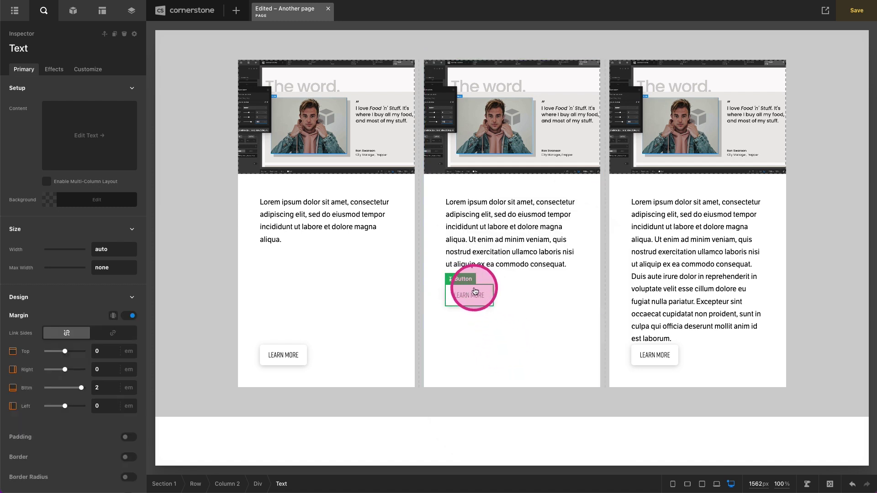
pyautogui.rightClick(660, 253)
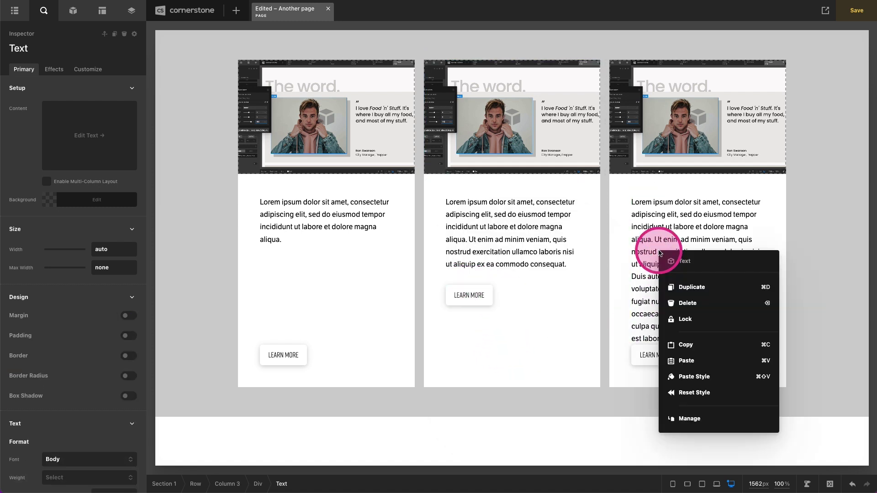
pyautogui.click(695, 376)
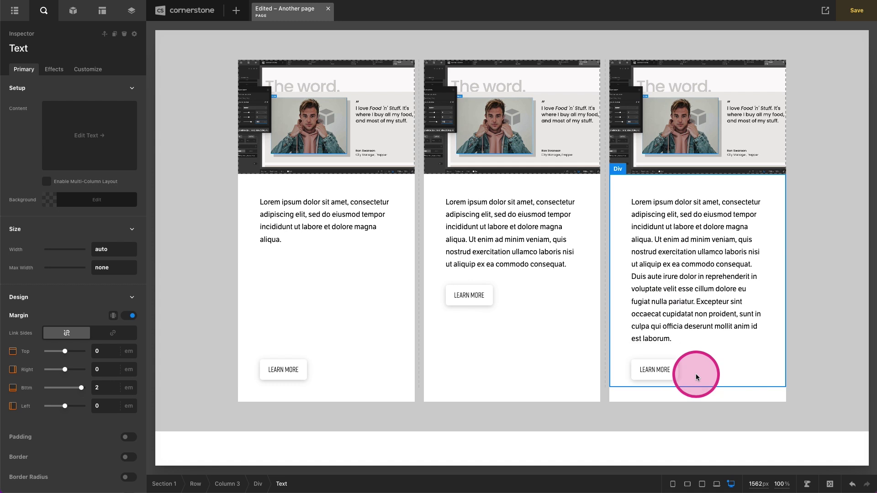
# Step: Copy column 1's LEARN MORE button style and paste it onto the buttons in columns 2 and 3
pyautogui.click(289, 364)
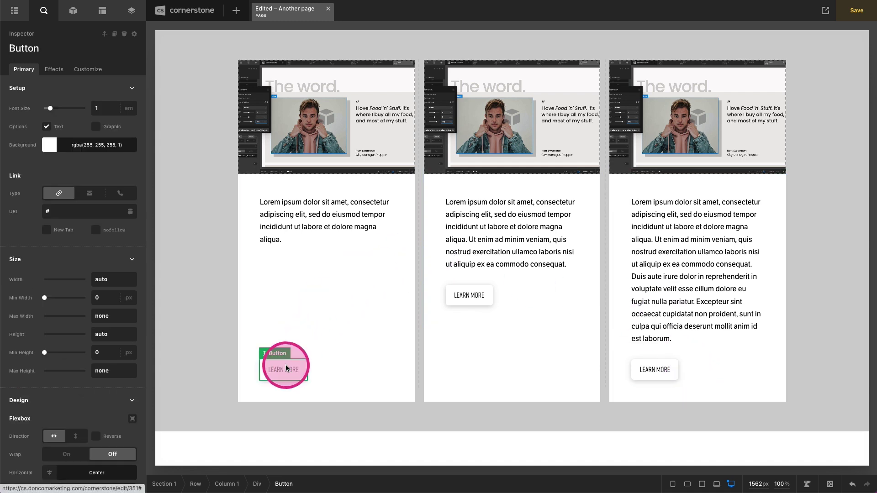
pyautogui.rightClick(289, 364)
pyautogui.click(310, 374)
pyautogui.click(468, 295)
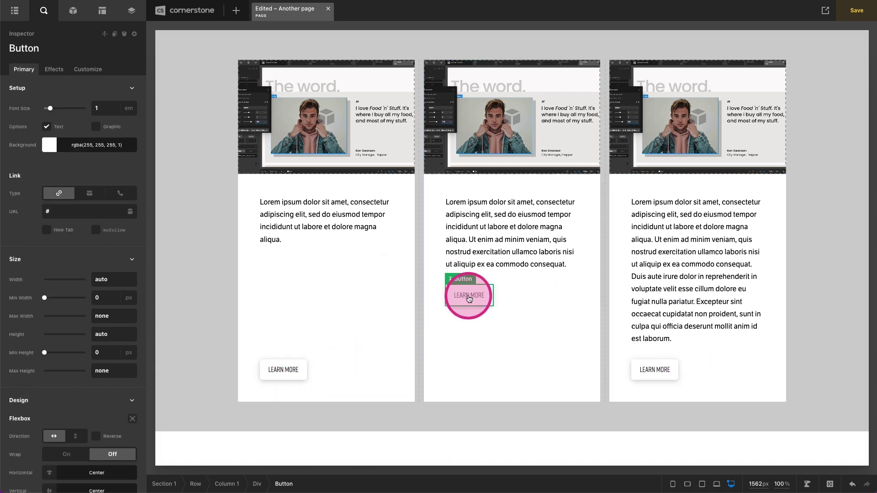
pyautogui.rightClick(464, 297)
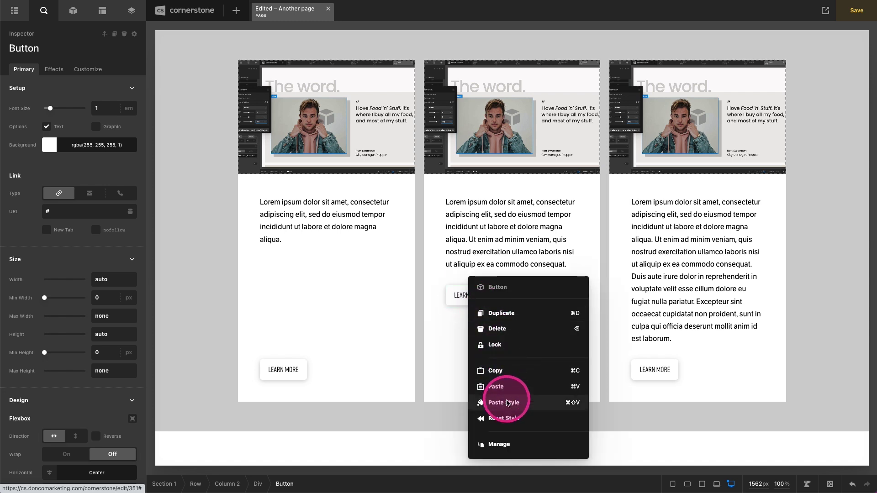
pyautogui.click(488, 395)
pyautogui.click(652, 370)
pyautogui.rightClick(651, 370)
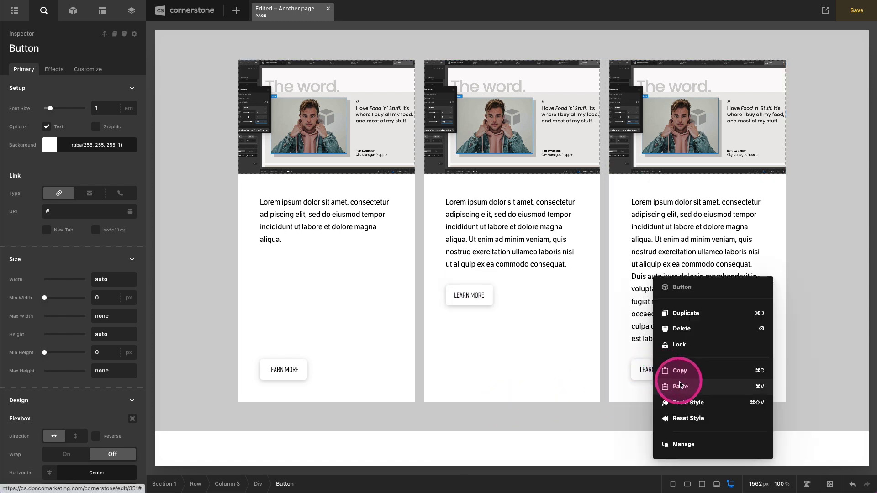
pyautogui.click(686, 403)
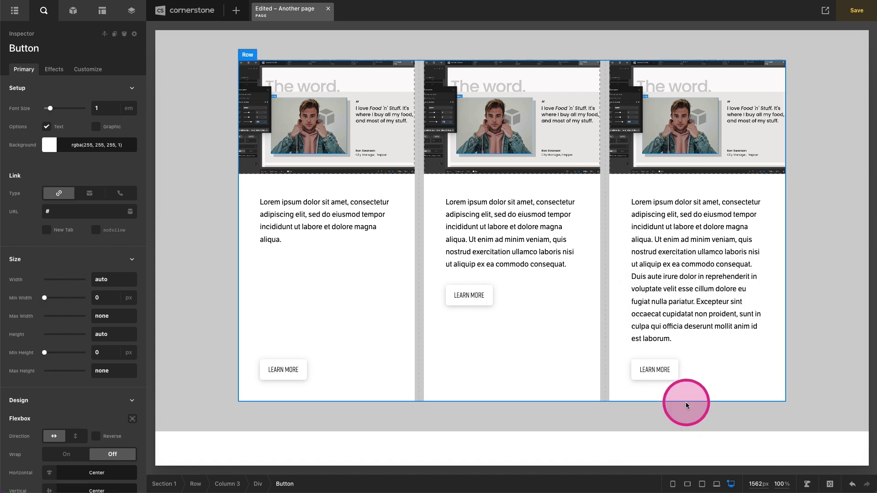
# Step: Paste column 1's text-and-button Div style onto the Divs in columns 2 and 3
pyautogui.click(343, 304)
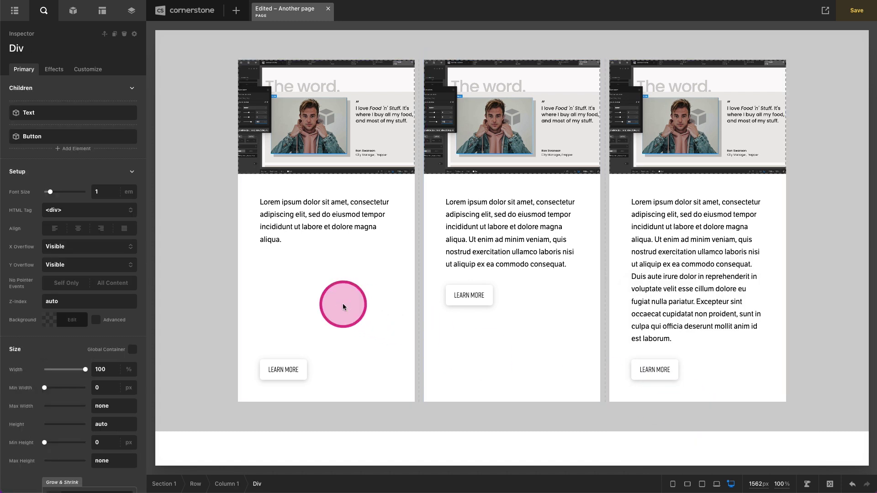
pyautogui.rightClick(344, 306)
pyautogui.click(368, 369)
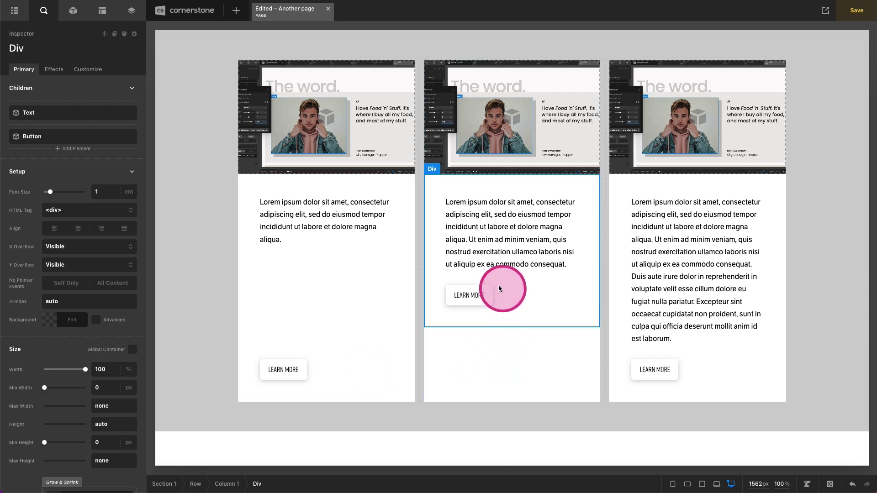
pyautogui.click(485, 281)
pyautogui.rightClick(485, 281)
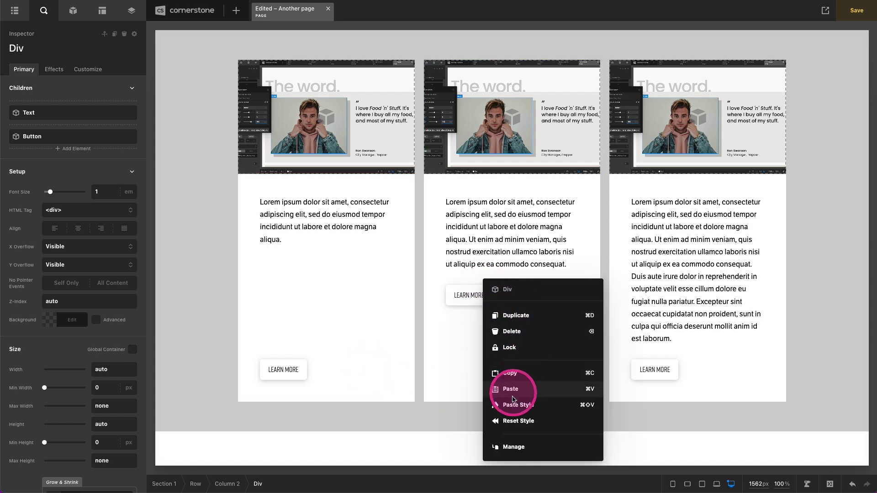
pyautogui.click(512, 407)
pyautogui.click(693, 355)
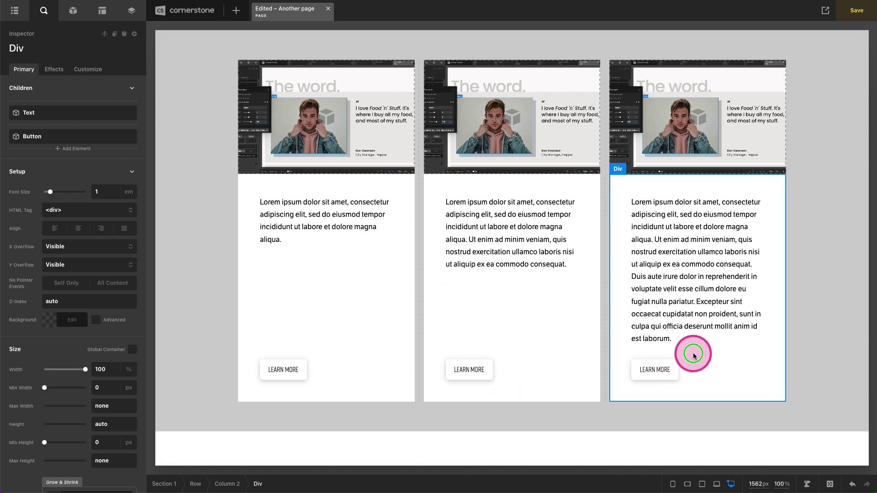
pyautogui.rightClick(694, 356)
pyautogui.click(722, 400)
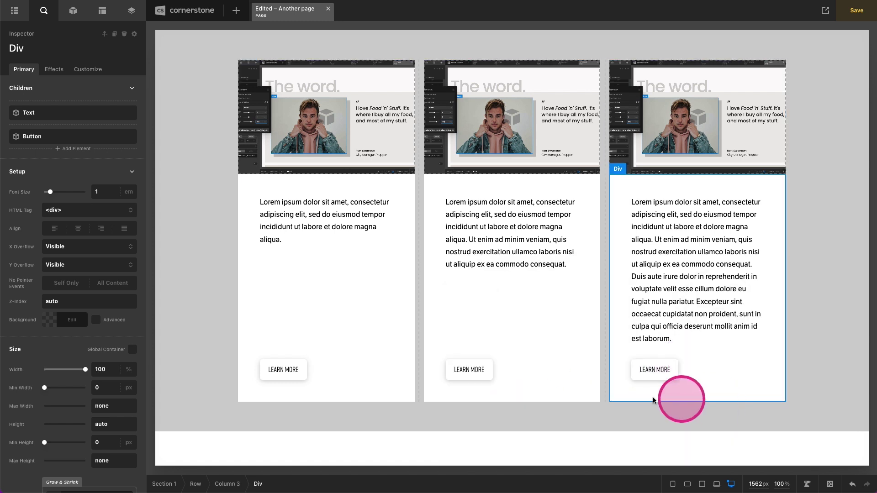